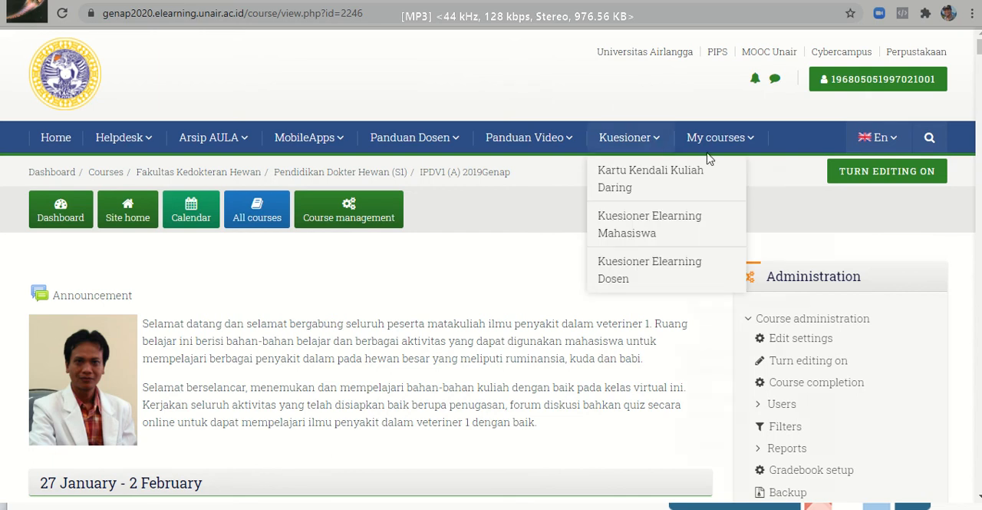
# - Turn on course editing and add an Attendance activity to the general section above 27 January - 2 February
pyautogui.moveTo(717, 157)
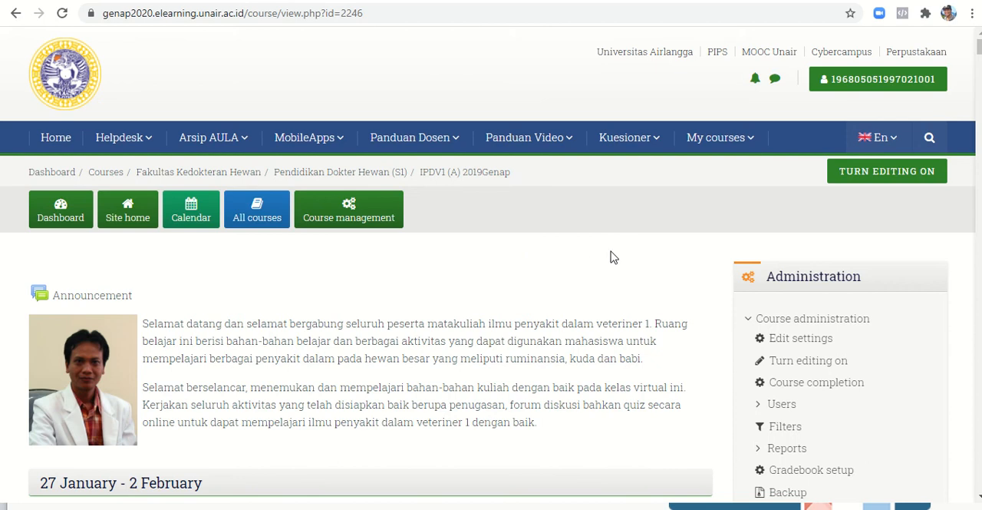
pyautogui.click(863, 178)
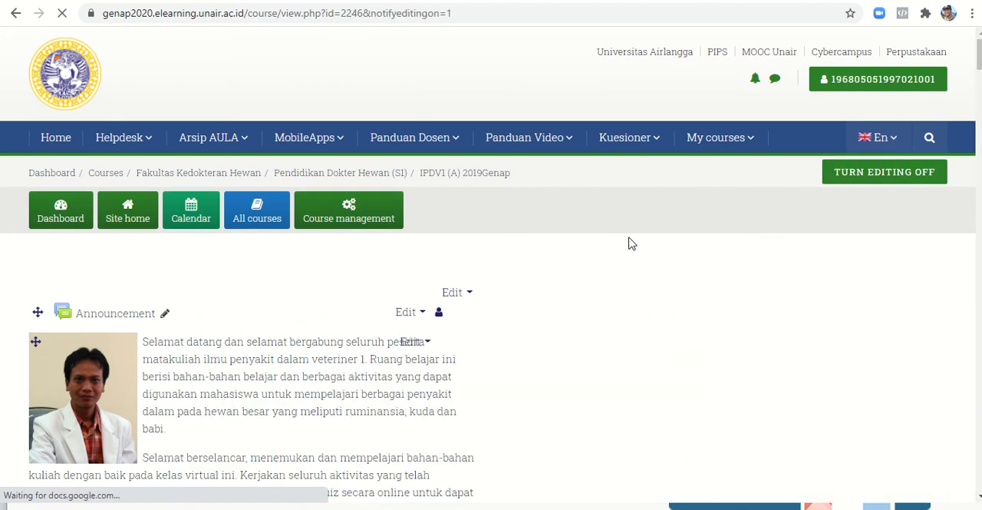
pyautogui.scroll(-3, 629, 246)
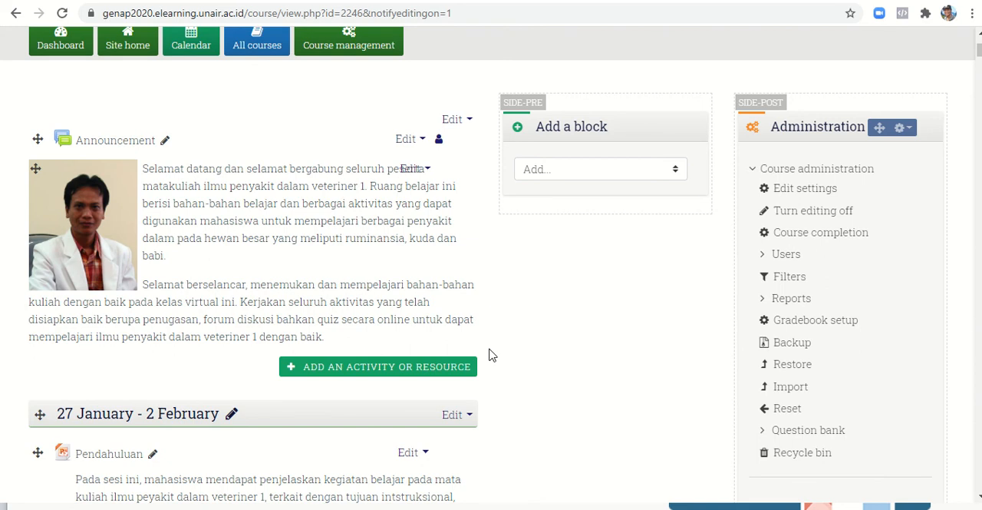
pyautogui.click(358, 368)
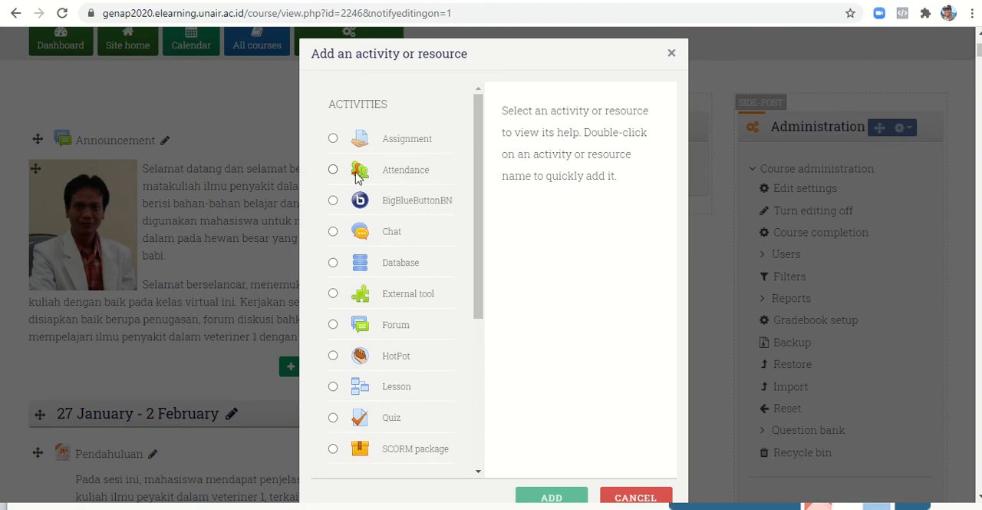
pyautogui.click(331, 171)
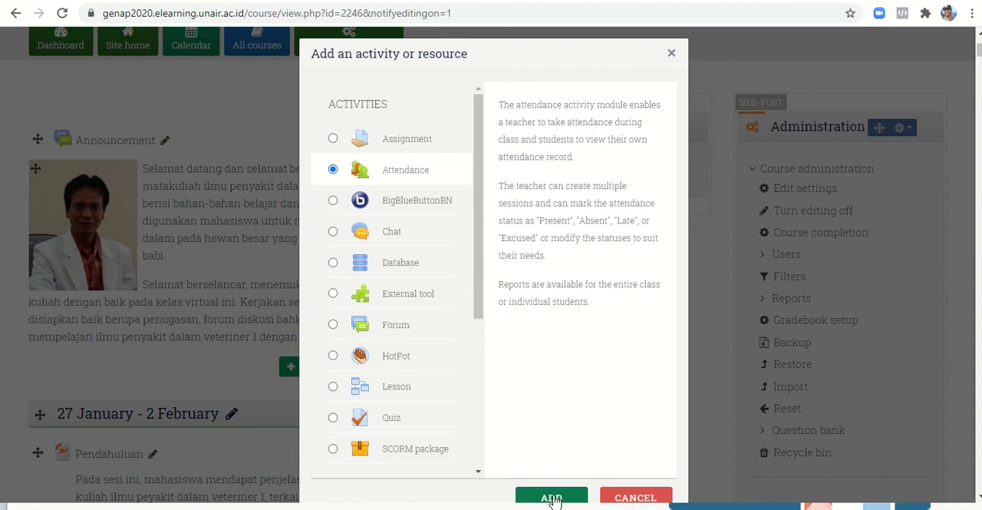
pyautogui.click(552, 498)
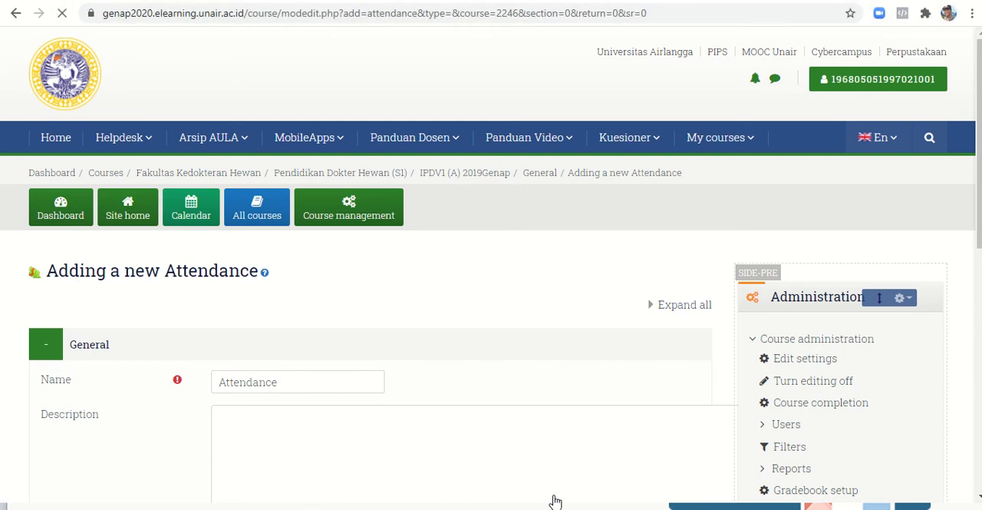
# - Name the new attendance activity "Presensi kuliah IPDV1 Kelas A"
pyautogui.scroll(-2, 556, 501)
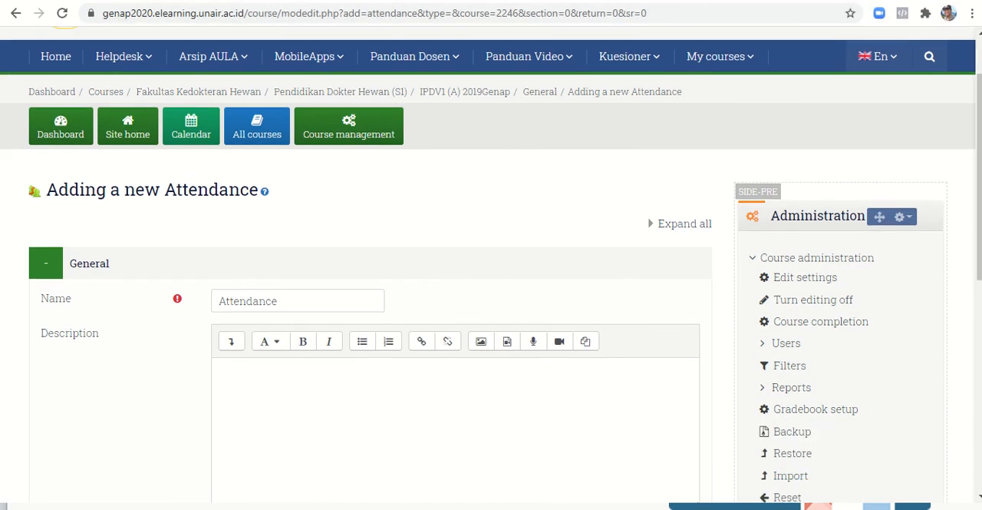
pyautogui.click(315, 304)
pyautogui.press('BackSpace')
pyautogui.press('BackSpace')
pyautogui.press('BackSpace')
pyautogui.press('BackSpace')
pyautogui.press('BackSpace')
pyautogui.press('BackSpace')
pyautogui.press('BackSpace')
pyautogui.press('BackSpace')
pyautogui.press('BackSpace')
pyautogui.press('BackSpace')
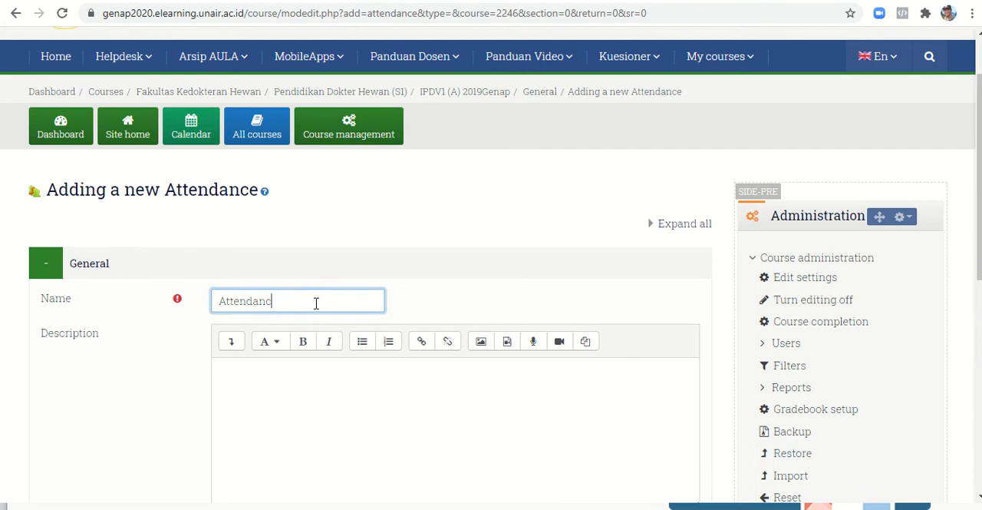
pyautogui.write('Presensi kuliah IPDVI')
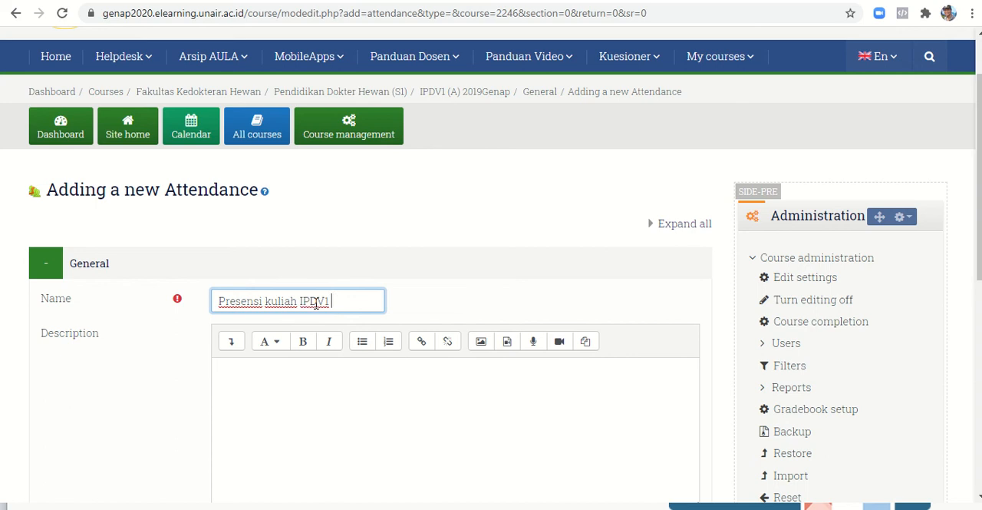
pyautogui.write(' Kelas A')
# - Enter "Presensi kuliah IPDV1 kelas A" as the attendance activity's description
pyautogui.scroll(-1, 315, 303)
pyautogui.click(221, 338)
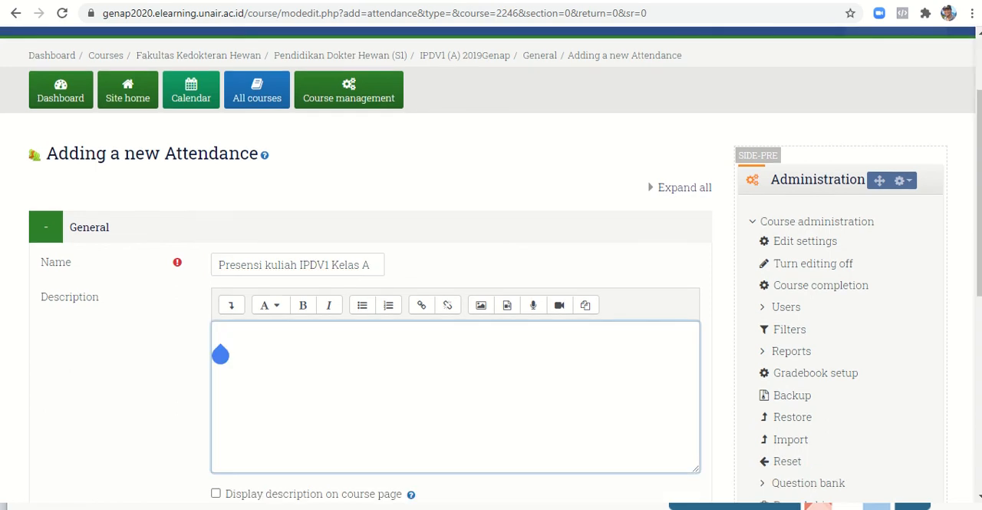
pyautogui.write('Prese')
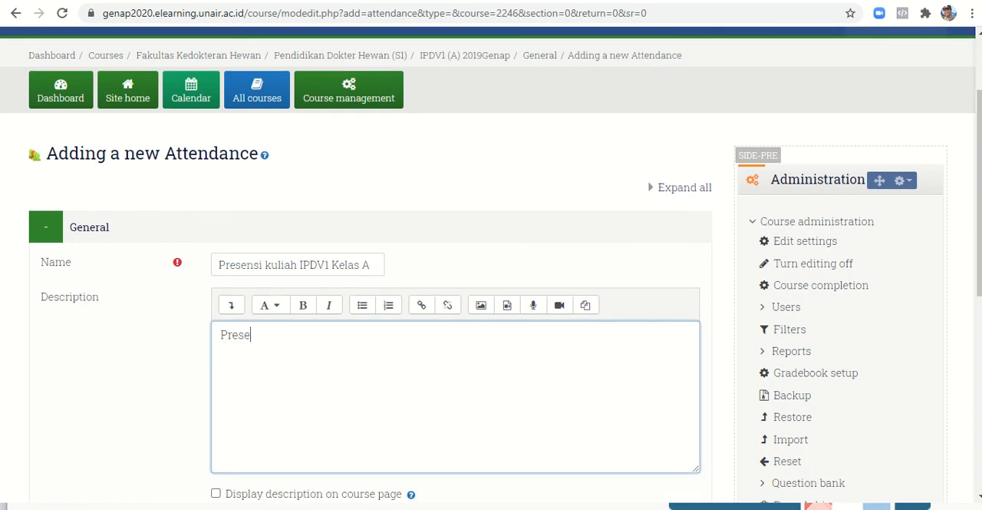
pyautogui.write('nsi kuliah ')
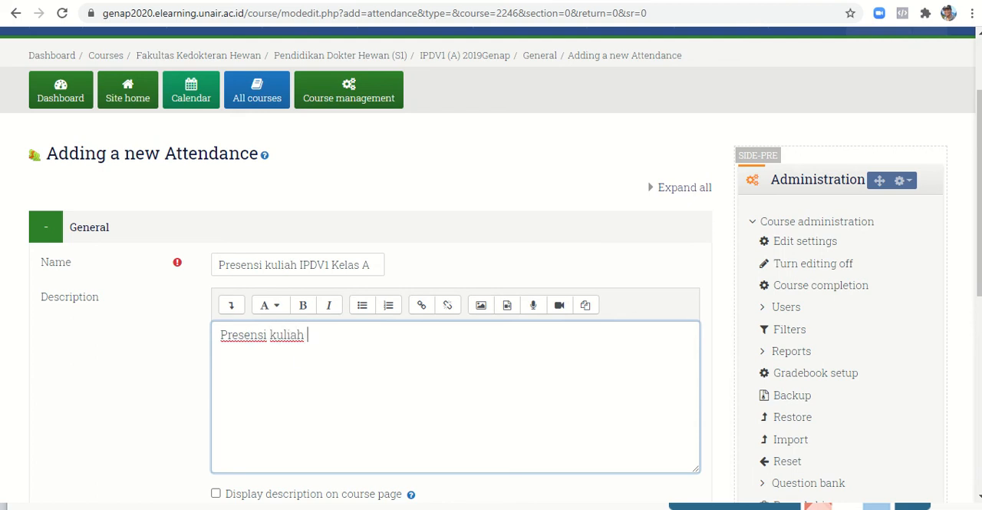
pyautogui.write('IPDV1 kelas A')
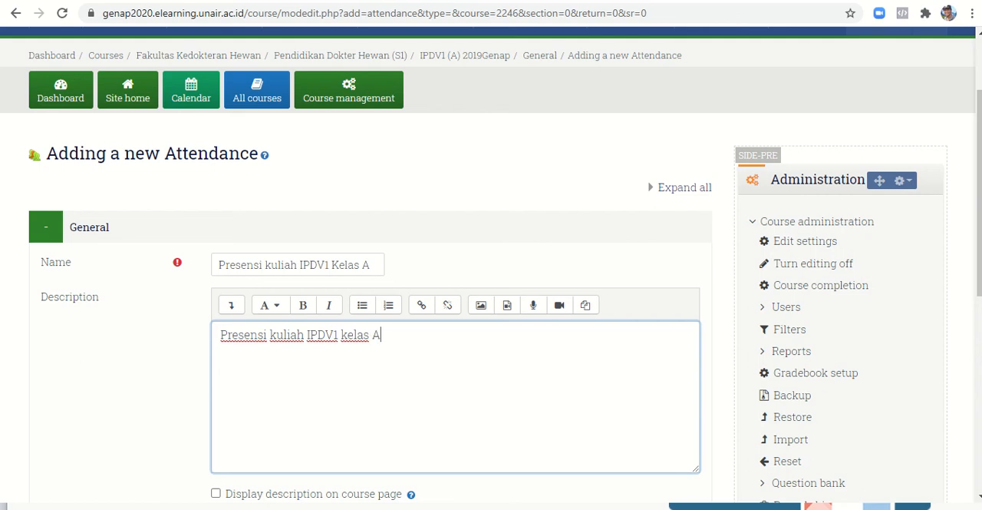
# - Enable displaying the description on the course page, and save the attendance activity, returning to the course
pyautogui.scroll(-1, 266, 316)
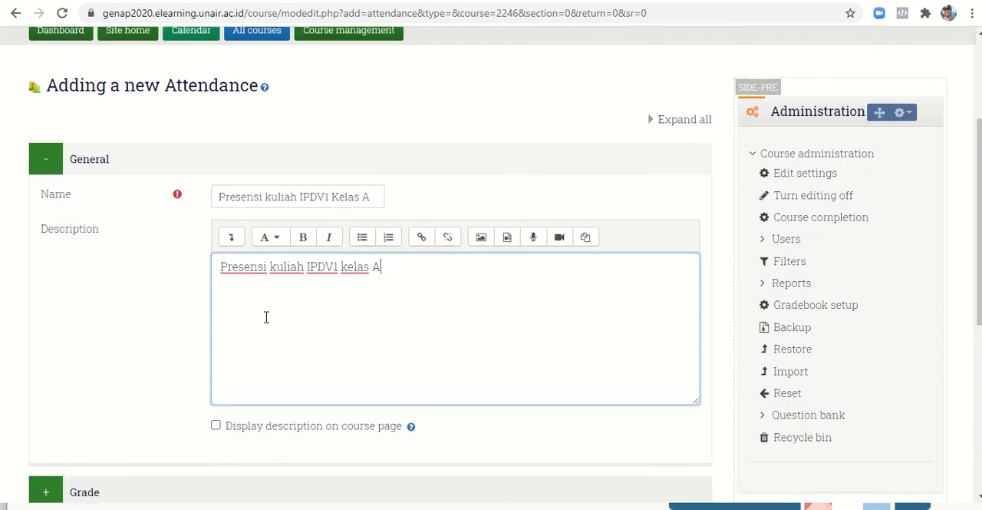
pyautogui.click(218, 432)
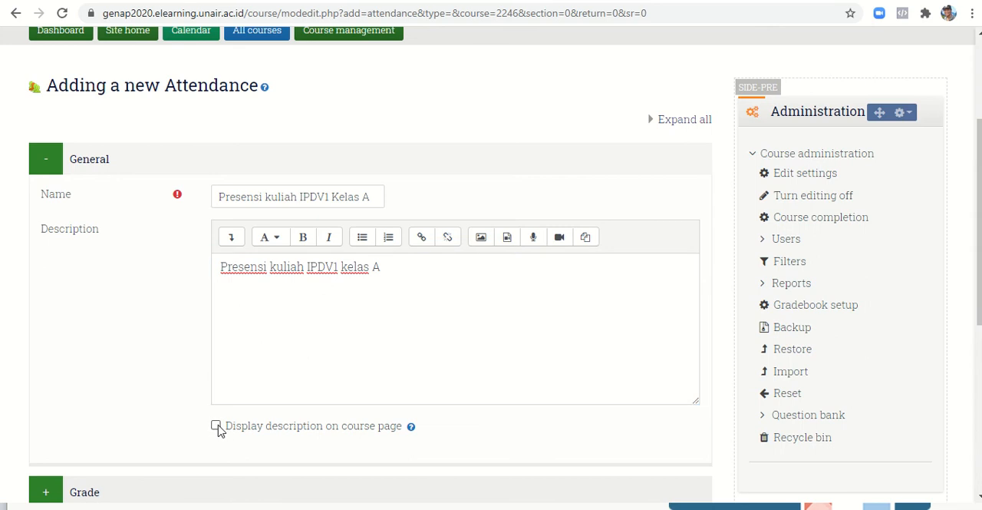
pyautogui.click(217, 427)
pyautogui.scroll(-5, 496, 385)
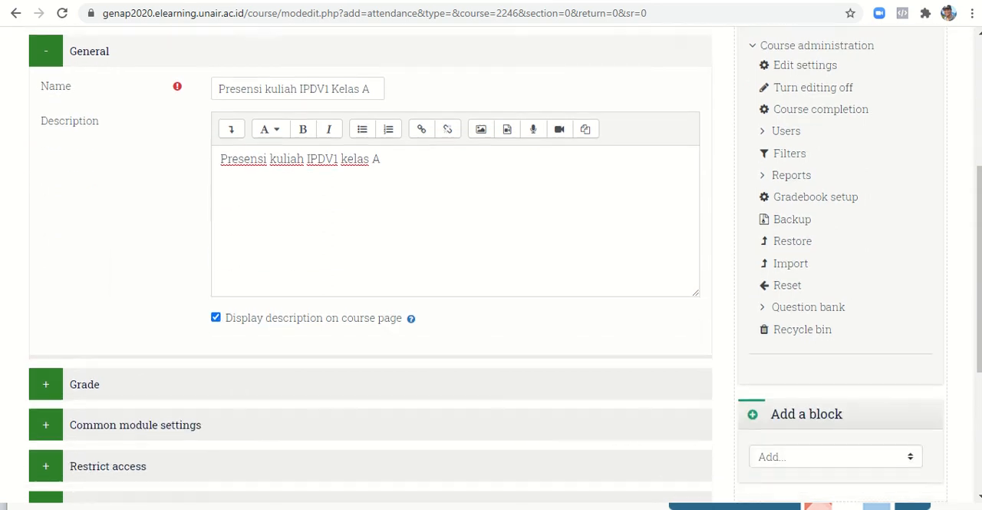
pyautogui.scroll(-1, 460, 369)
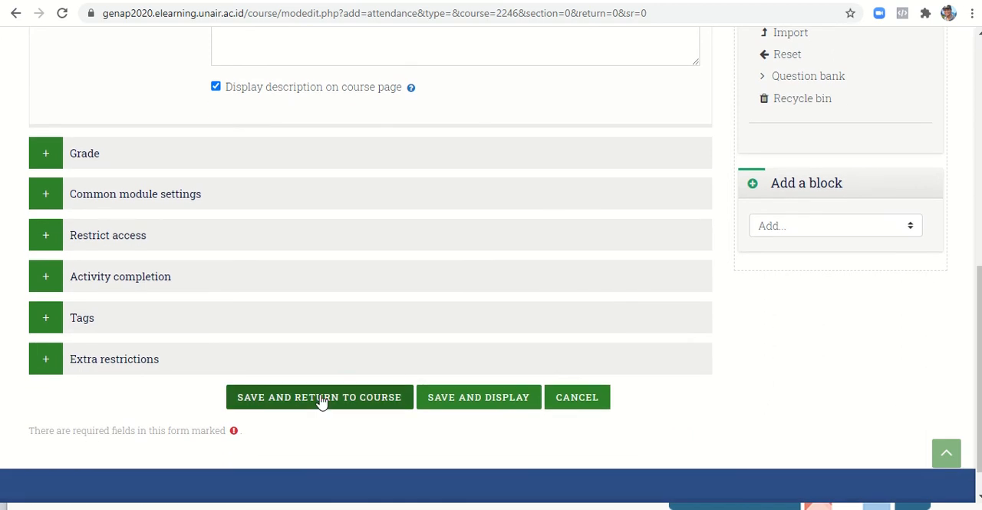
pyautogui.click(321, 402)
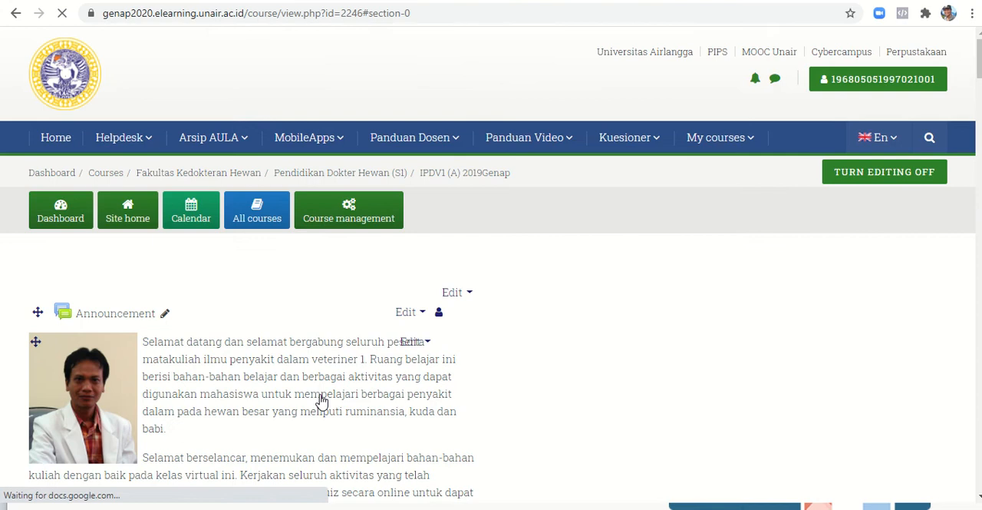
# - Open the Presensi kuliah IPDV1 Kelas A attendance activity and start adding a session
pyautogui.scroll(-3, 321, 402)
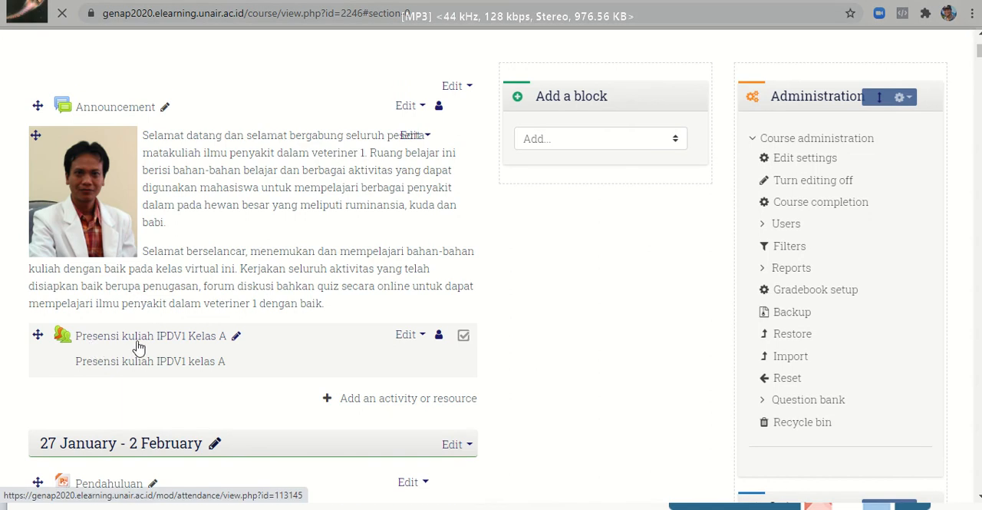
pyautogui.click(190, 344)
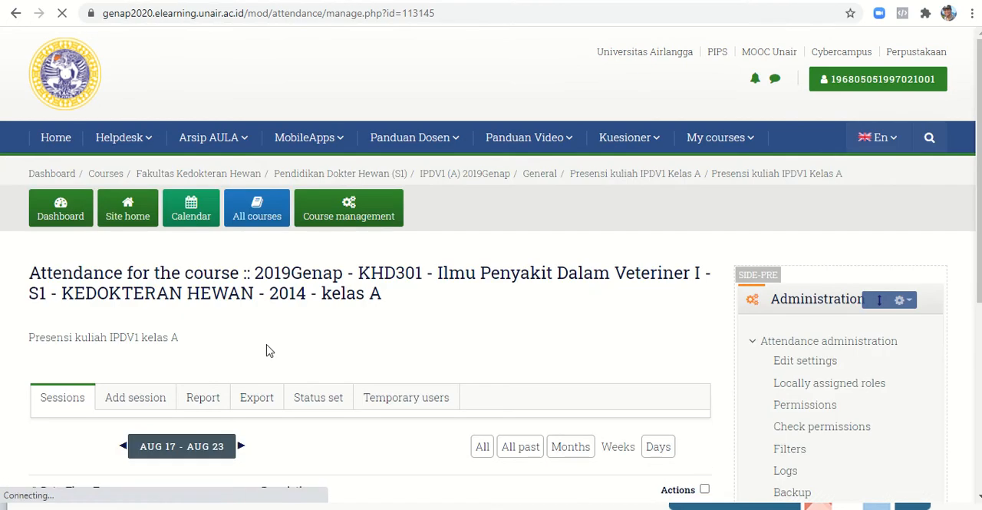
pyautogui.scroll(-3, 269, 351)
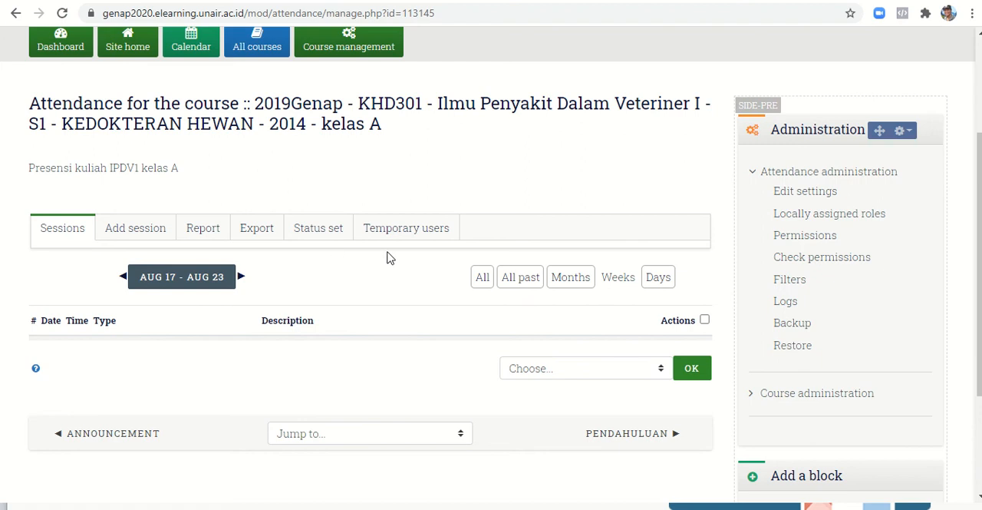
pyautogui.click(138, 238)
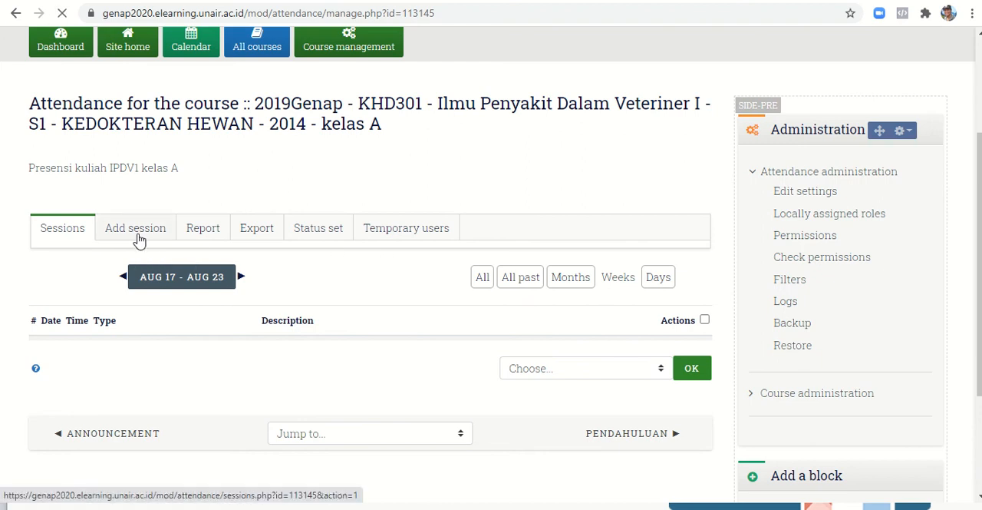
# - Set the new session's time from 07:30 to 09:30
pyautogui.scroll(-3, 139, 241)
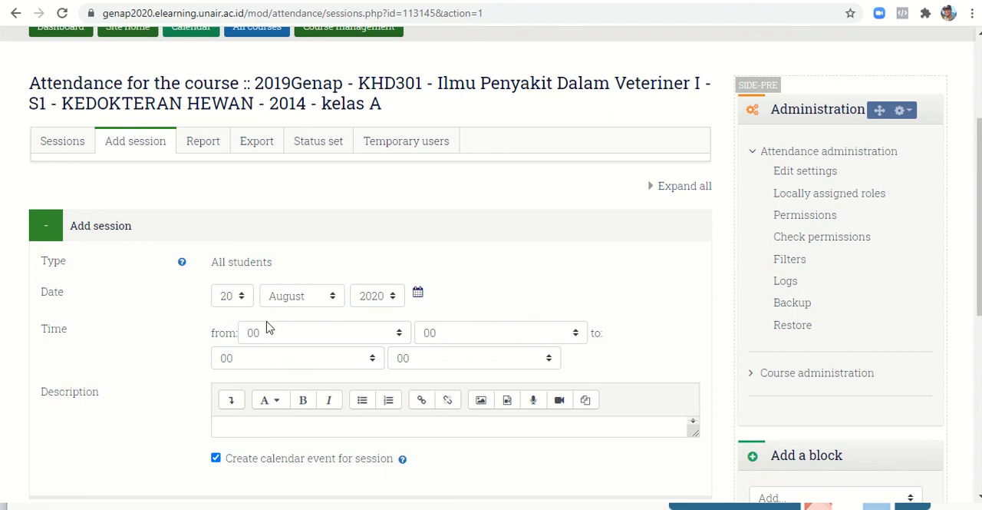
pyautogui.click(401, 333)
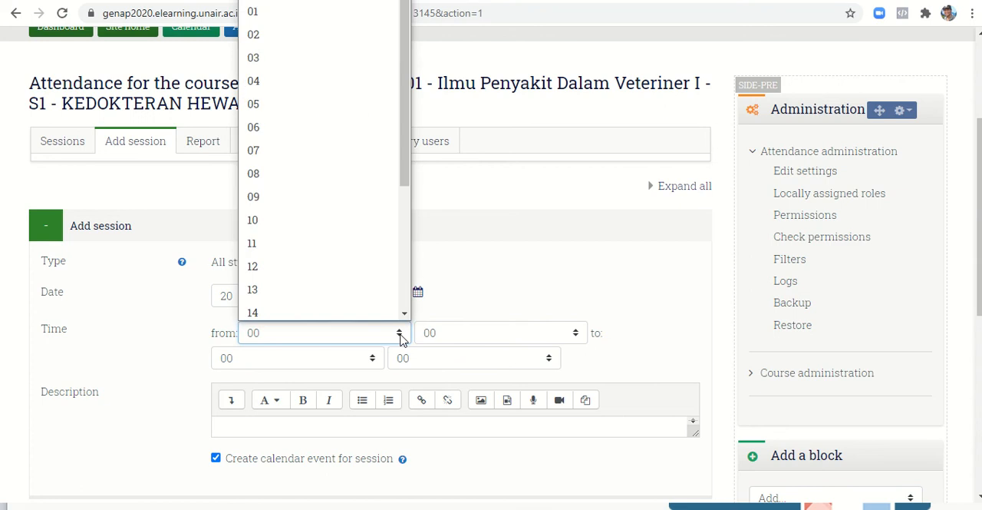
pyautogui.click(308, 154)
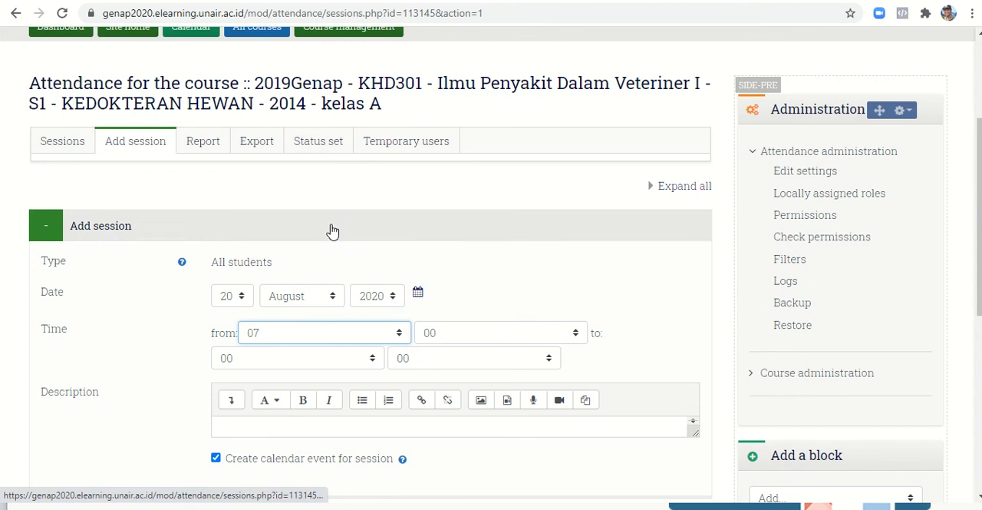
pyautogui.click(461, 331)
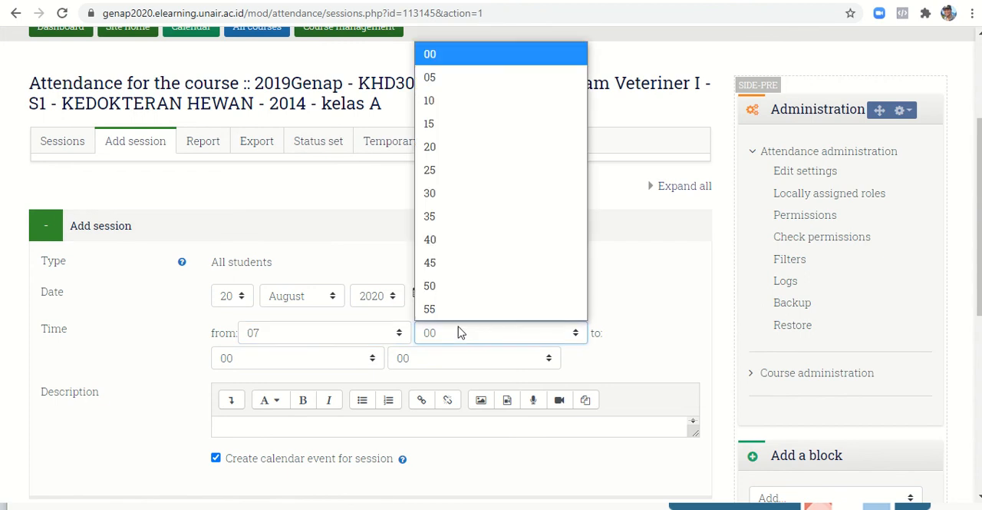
pyautogui.click(450, 196)
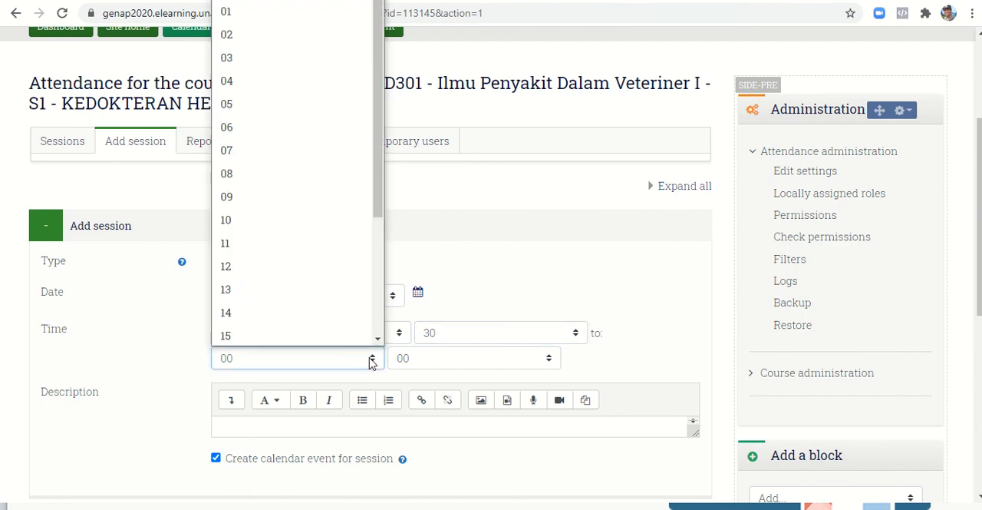
pyautogui.click(303, 204)
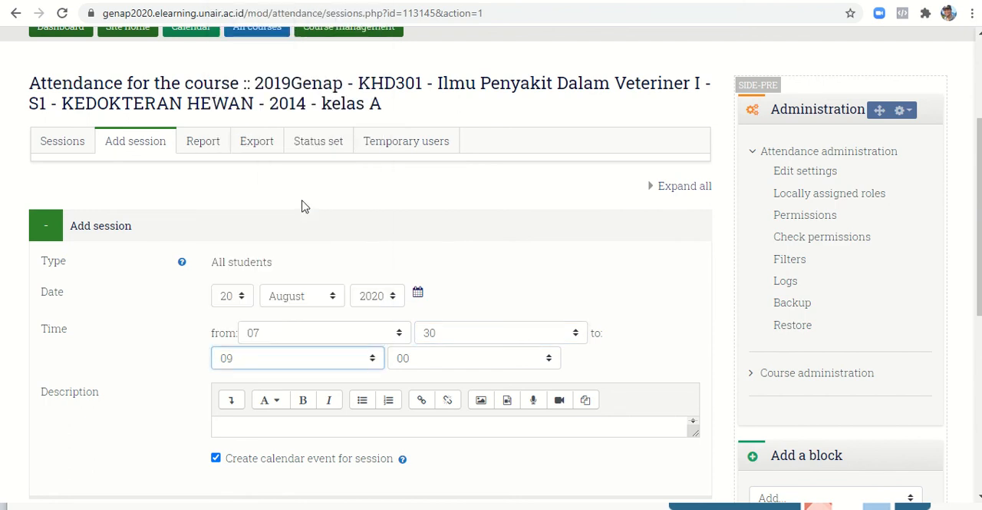
pyautogui.click(470, 360)
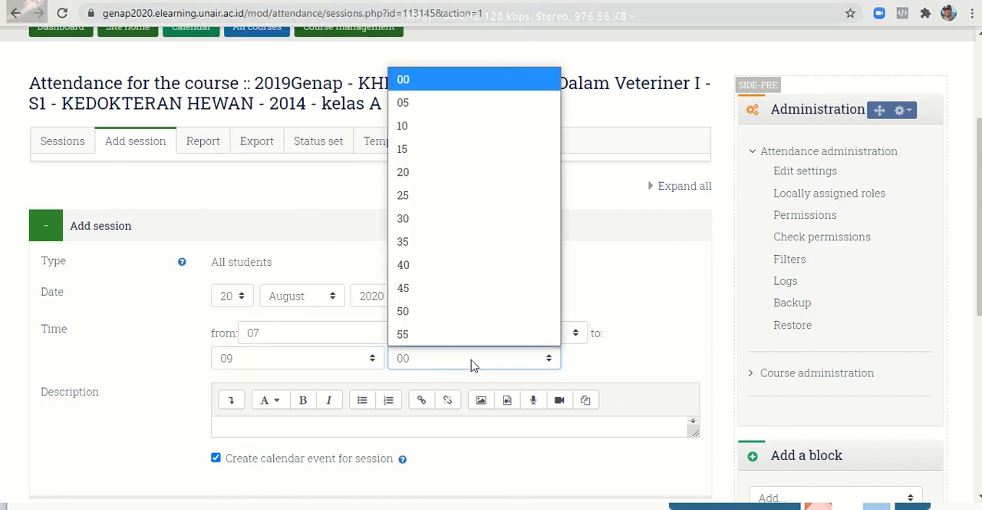
pyautogui.click(441, 223)
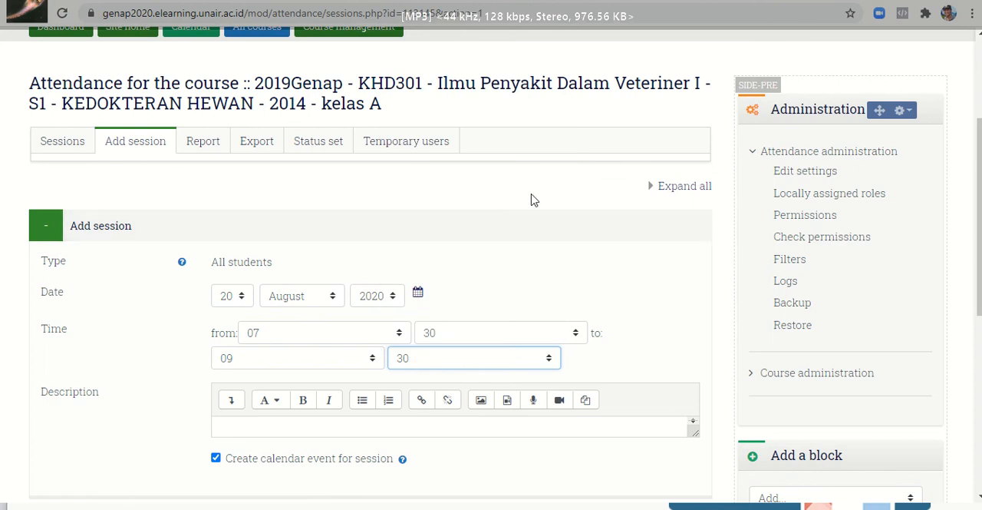
# - Enter "Presensi kuliah online IPDV1 kelas A" as the session's description
pyautogui.scroll(-2, 533, 200)
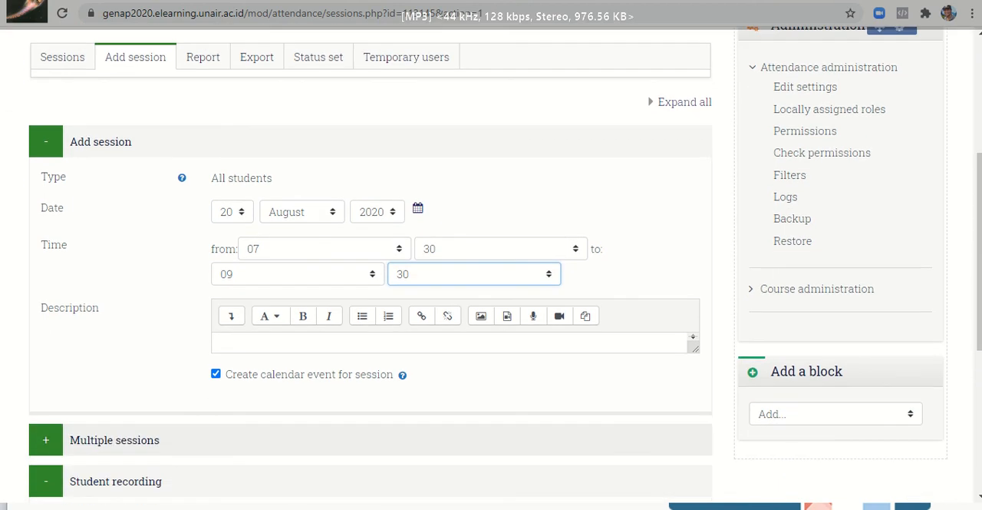
pyautogui.click(299, 344)
pyautogui.write('Prese')
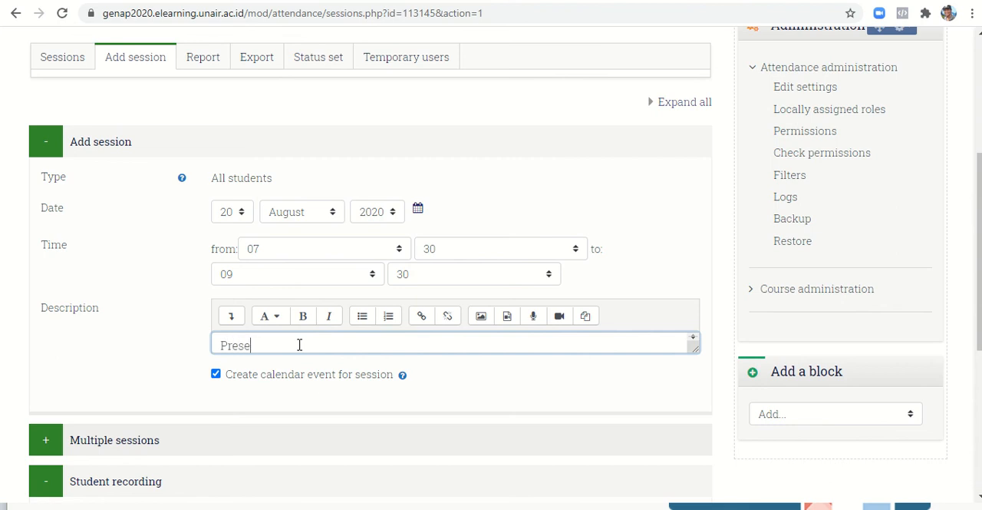
pyautogui.write('nsi kuliah on')
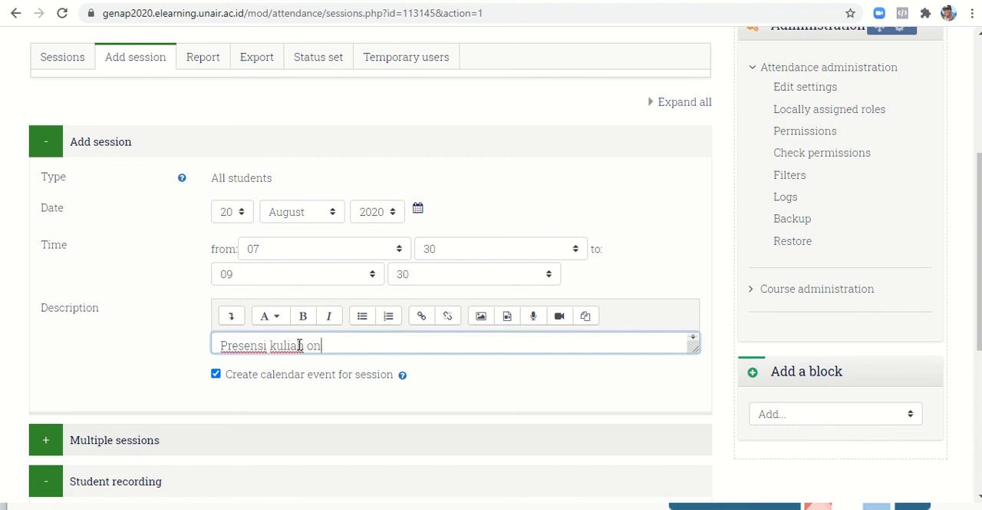
pyautogui.write('line IPDV1 kelas A')
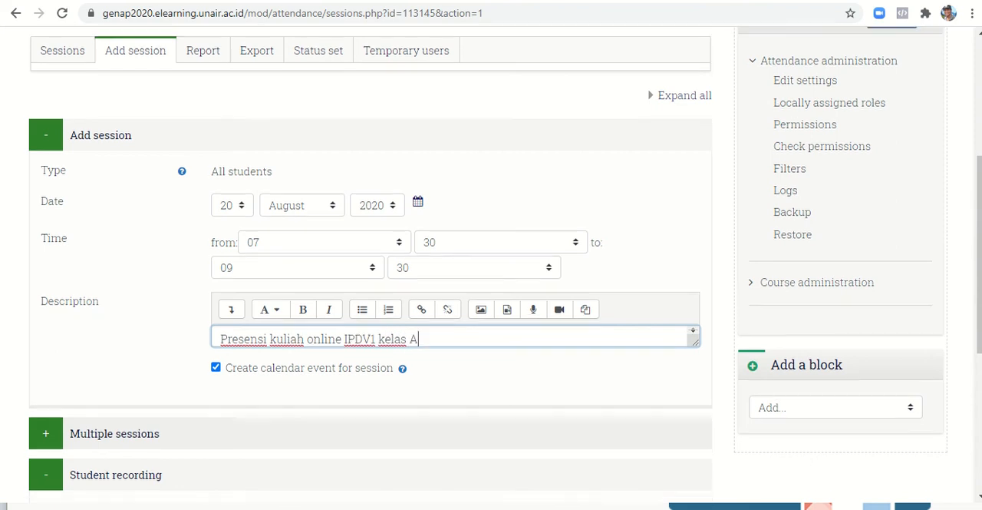
pyautogui.scroll(-2, 300, 346)
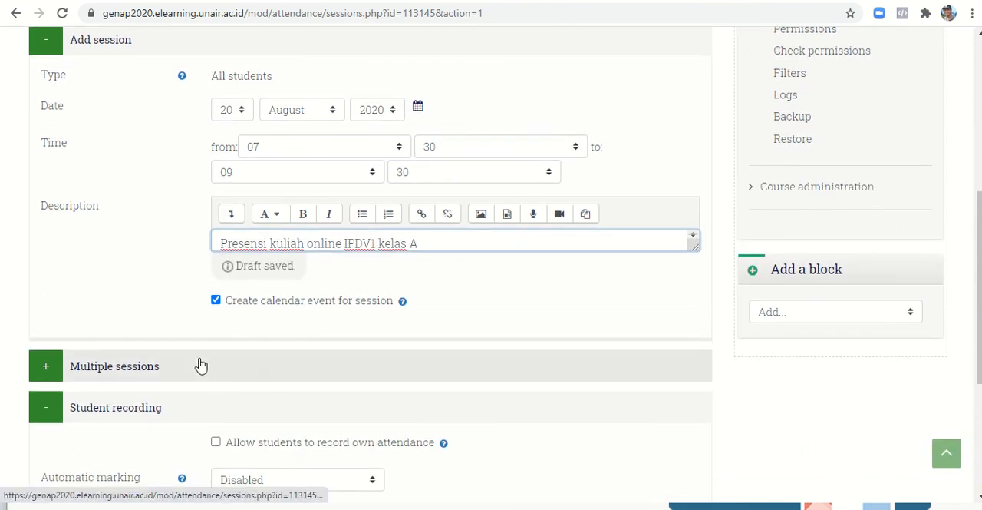
# - Set the session to repeat every week on Thursday until 20 November 2020
pyautogui.click(201, 366)
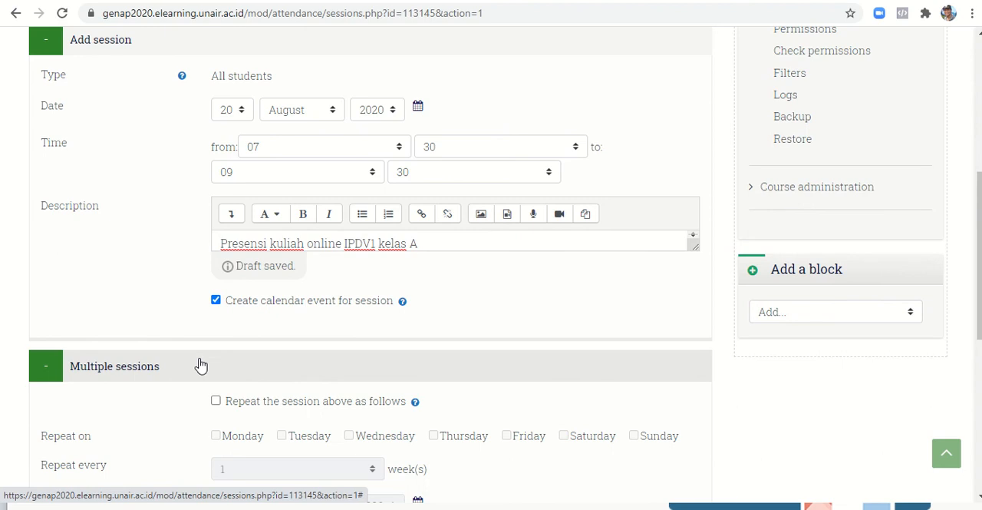
pyautogui.scroll(-1, 201, 365)
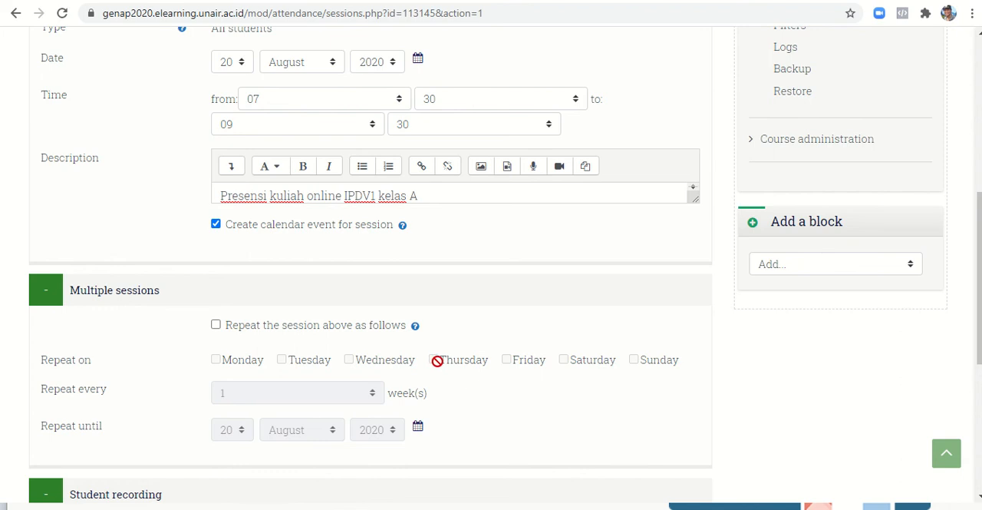
pyautogui.scroll(-1, 459, 391)
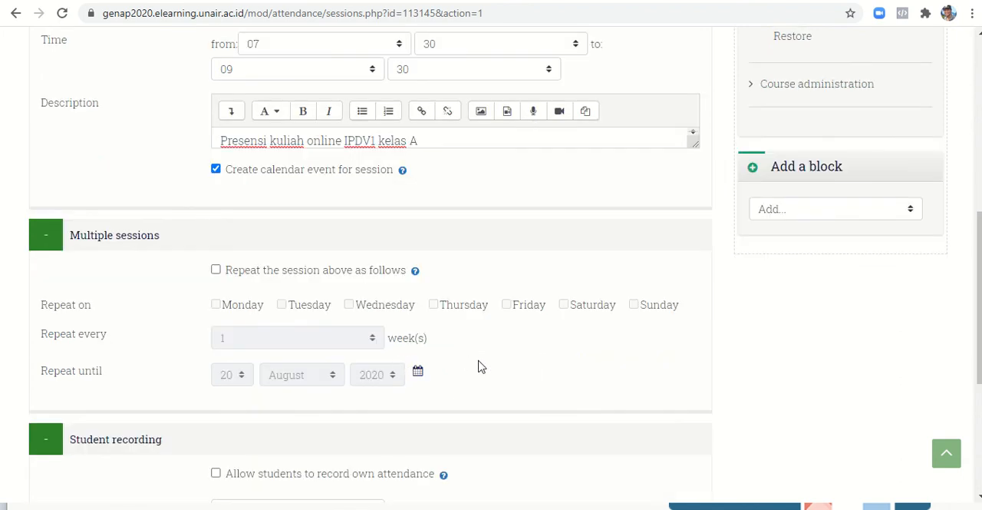
pyautogui.scroll(2, 479, 366)
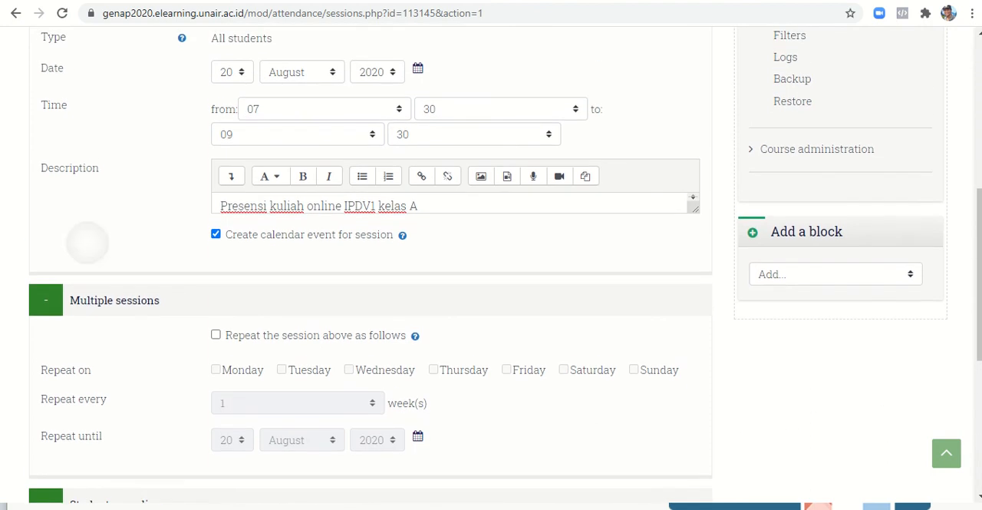
pyautogui.scroll(-1, 461, 307)
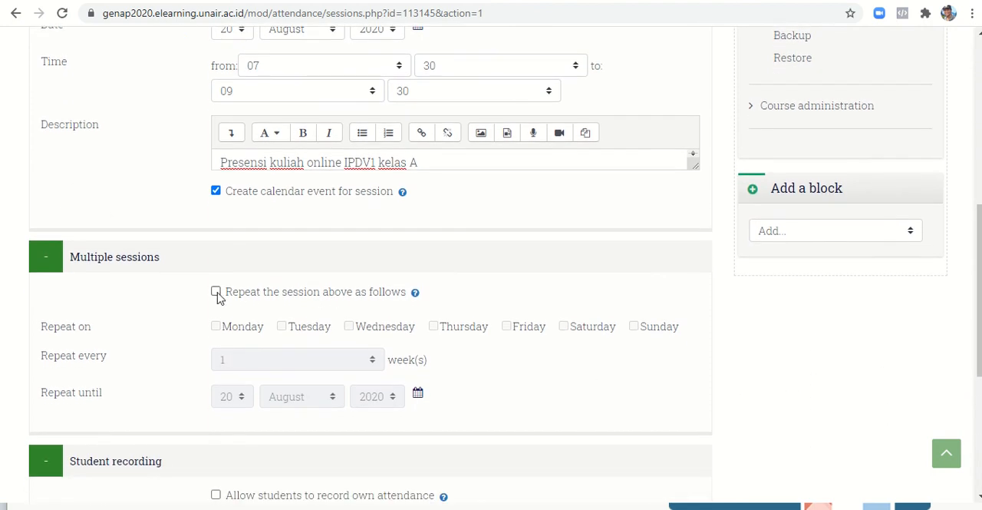
pyautogui.click(216, 293)
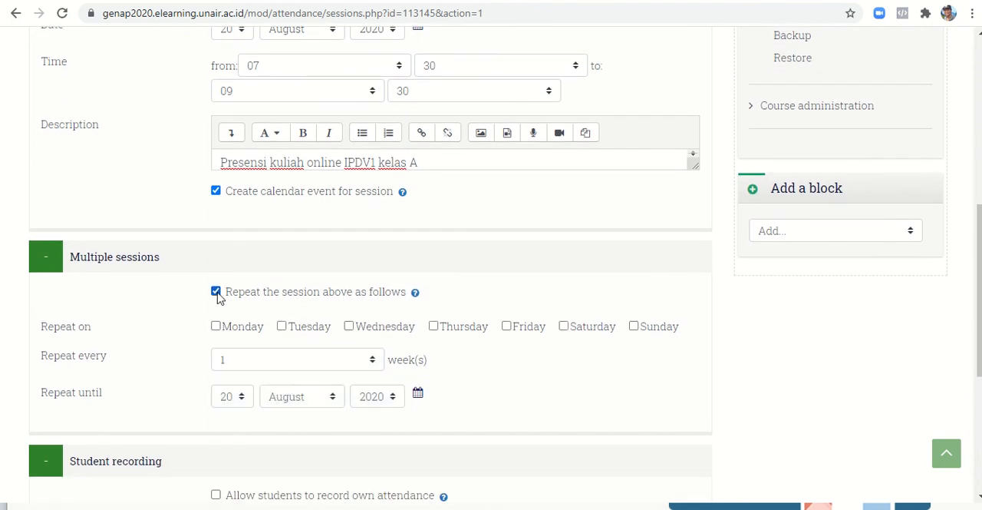
pyautogui.click(434, 328)
pyautogui.click(336, 402)
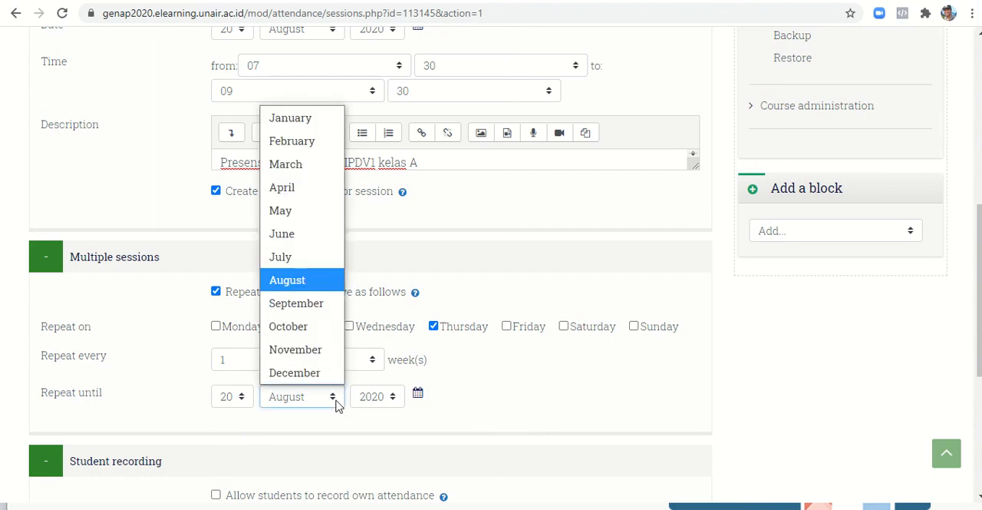
pyautogui.click(322, 350)
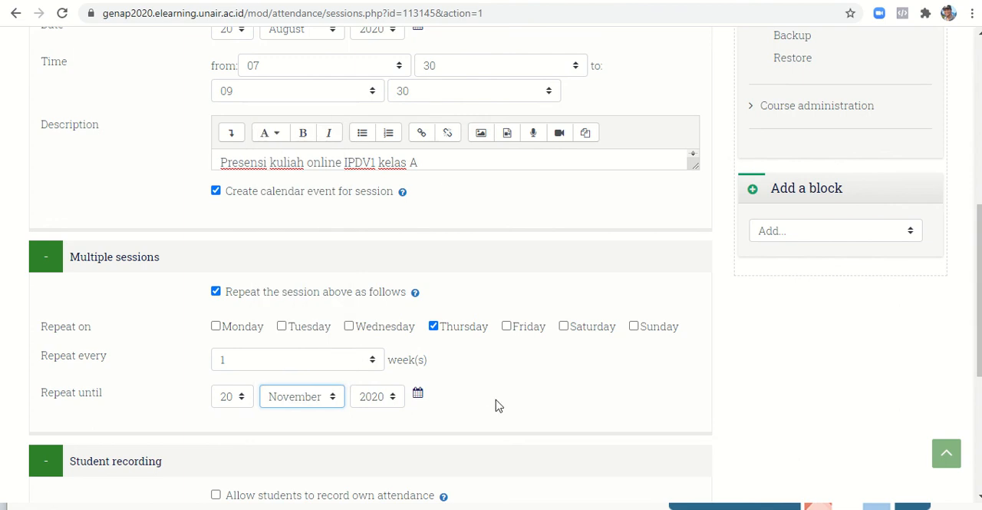
# - Allow students to record their own attendance, enter the student password, and add the sessions
pyautogui.scroll(-2, 495, 405)
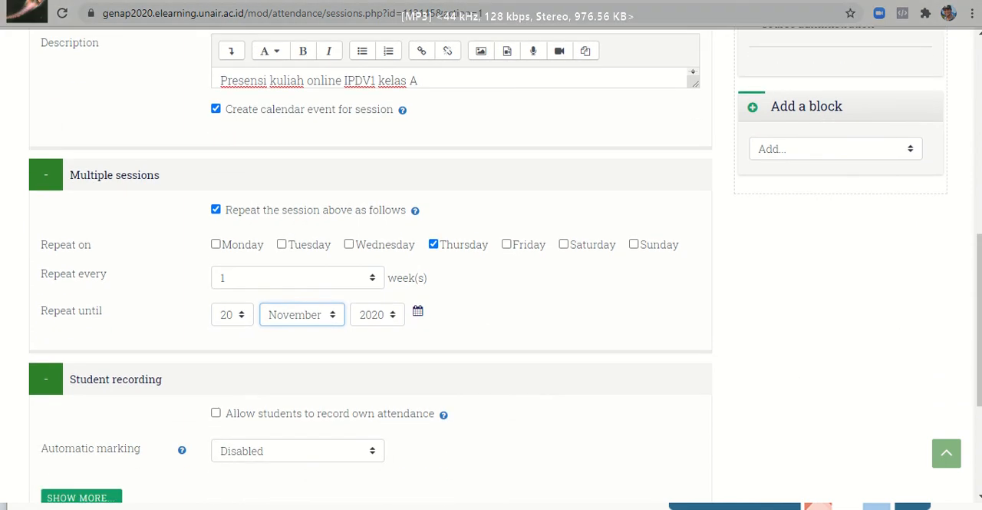
pyautogui.scroll(-3, 370, 268)
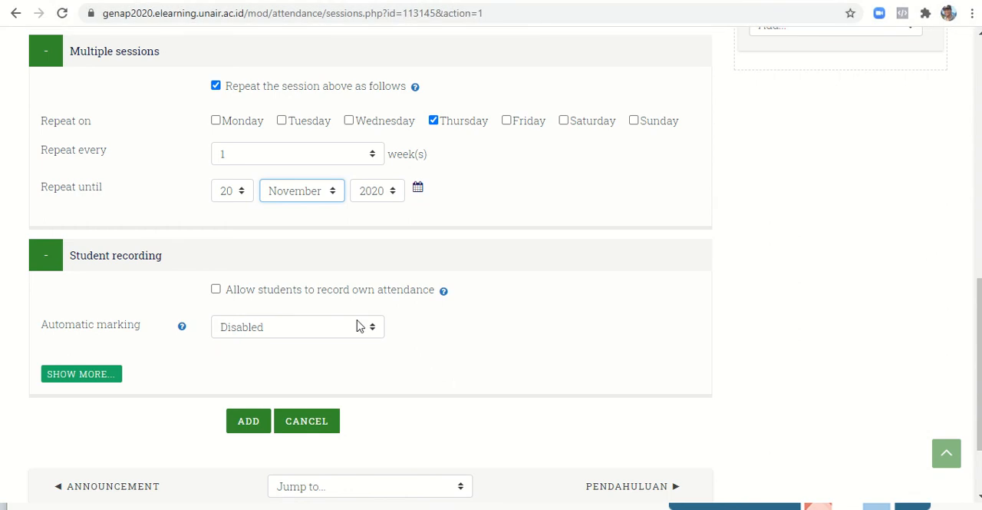
pyautogui.click(216, 290)
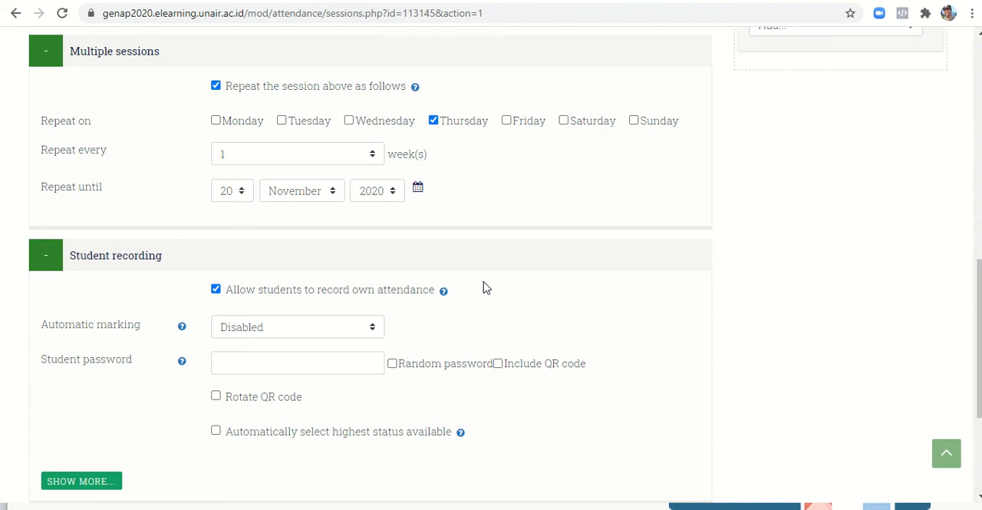
pyautogui.scroll(-2, 484, 288)
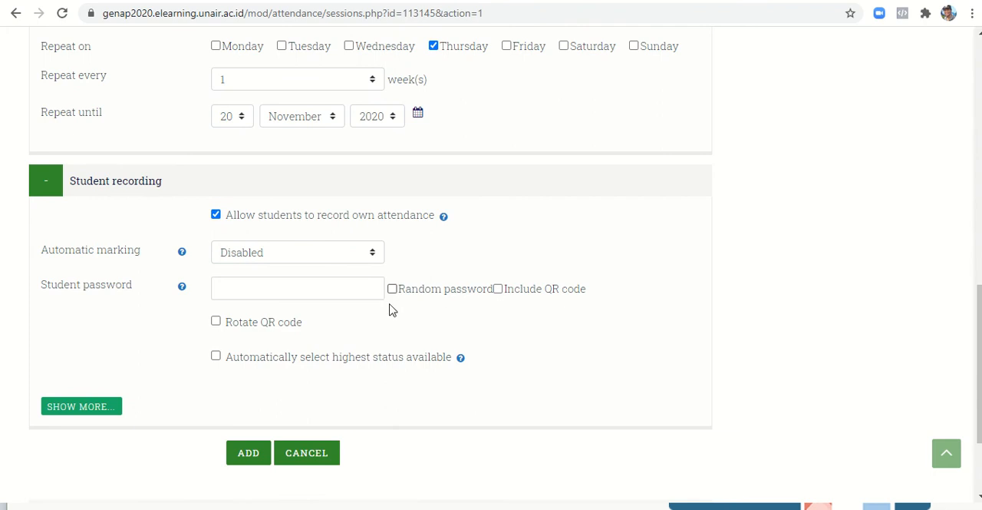
pyautogui.click(284, 290)
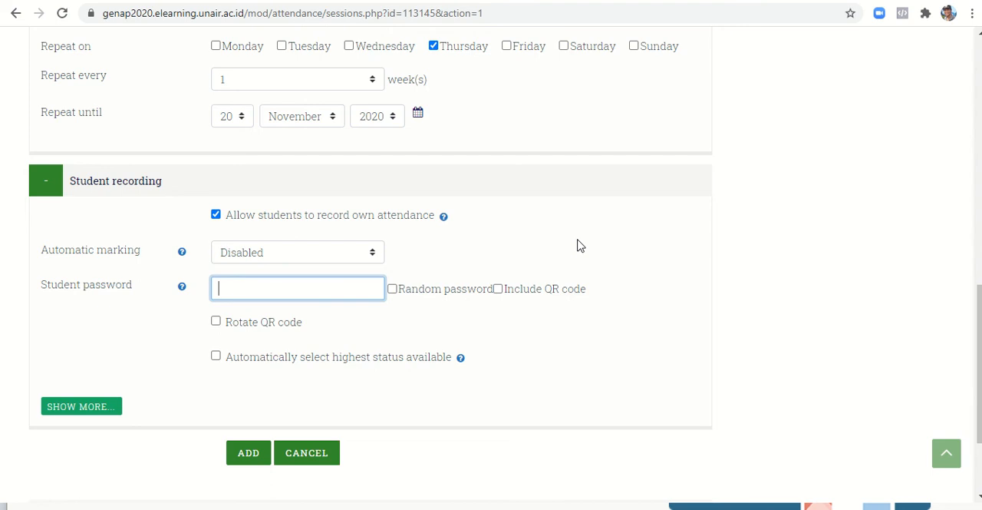
pyautogui.write('123456')
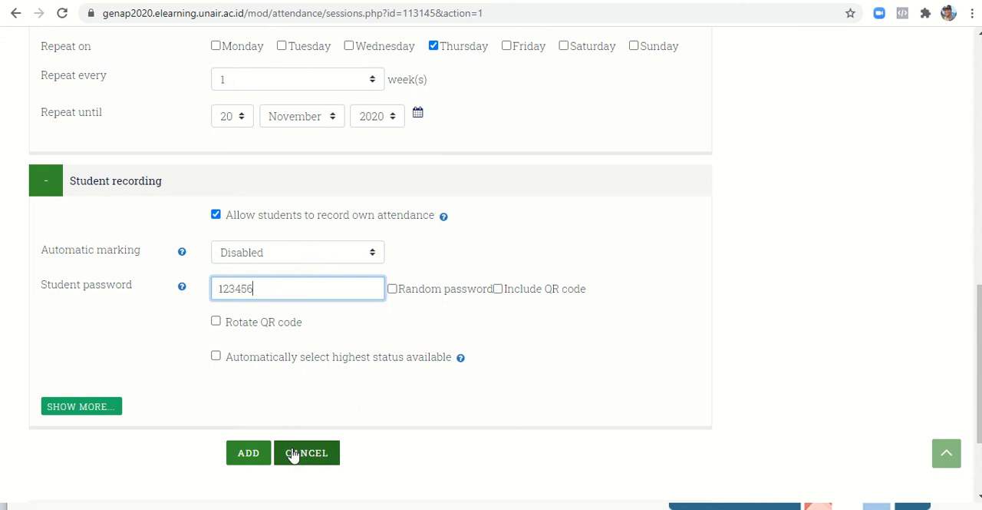
pyautogui.click(249, 454)
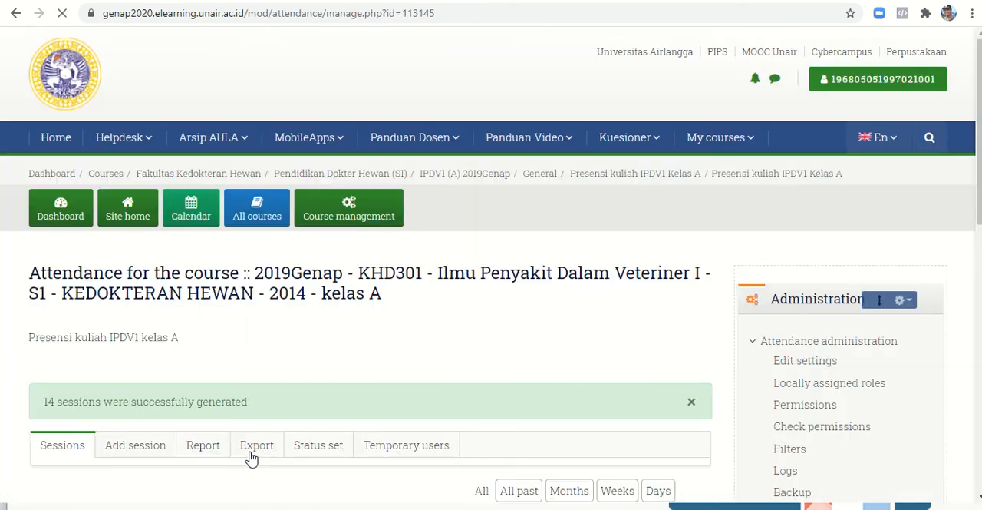
# - Open the status set settings of the attendance activity
pyautogui.scroll(-3, 880, 138)
pyautogui.scroll(-2, 879, 138)
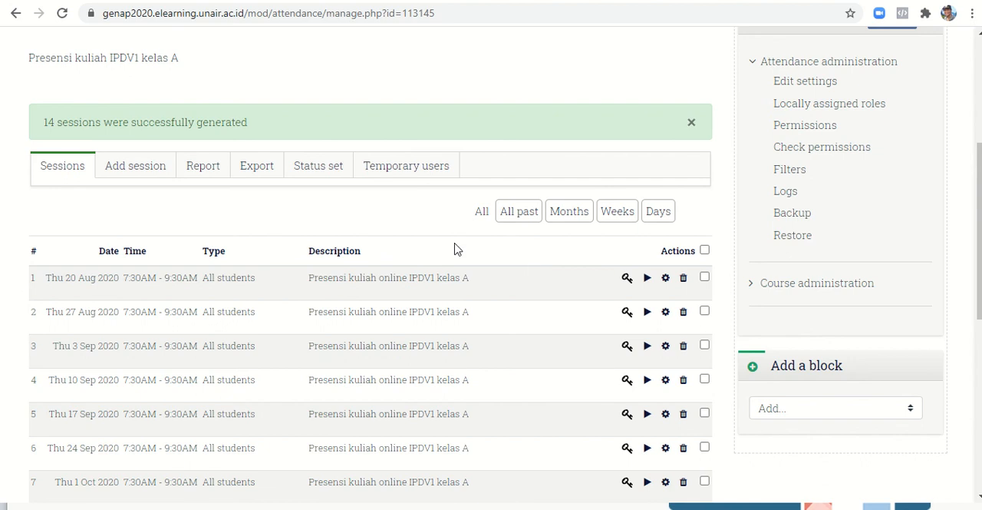
pyautogui.click(330, 171)
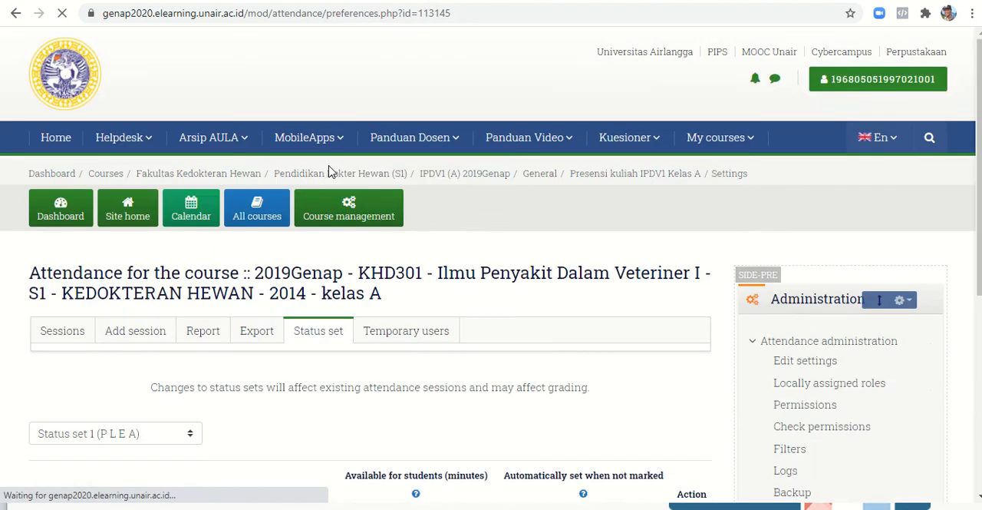
pyautogui.scroll(-3, 330, 171)
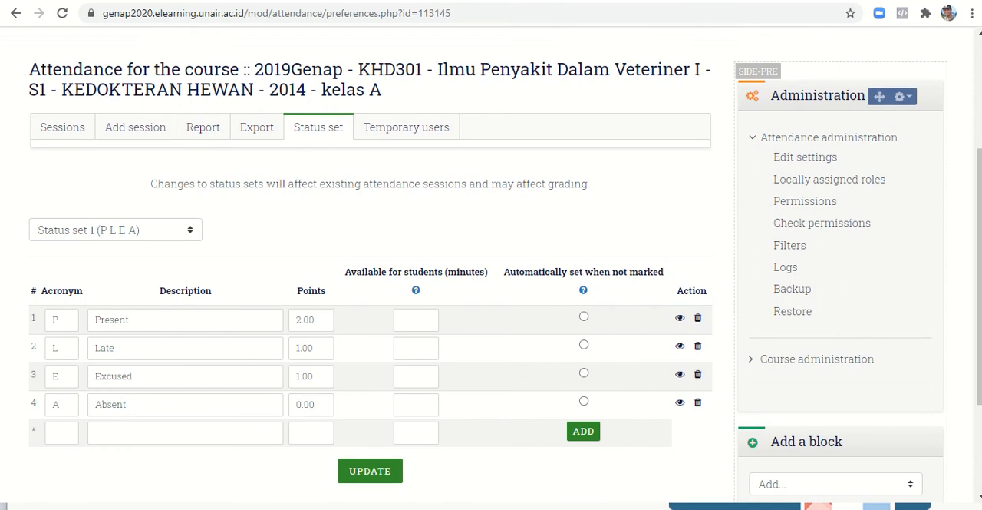
pyautogui.scroll(-1, 368, 261)
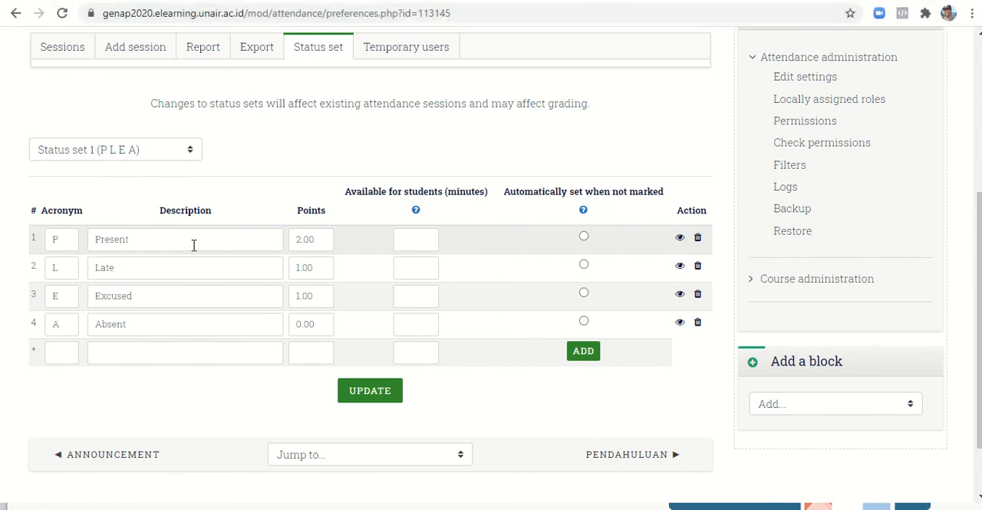
# - Set the minutes available for students to 10 for Present, 15 for Late, 30 for Excused and 45 for Absent, and update the status set
pyautogui.click(410, 239)
pyautogui.write('10')
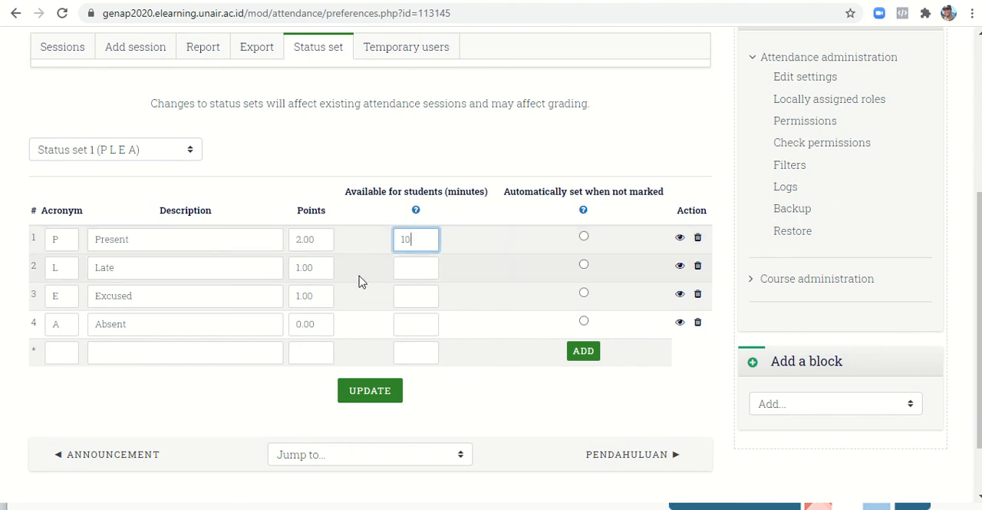
pyautogui.click(415, 271)
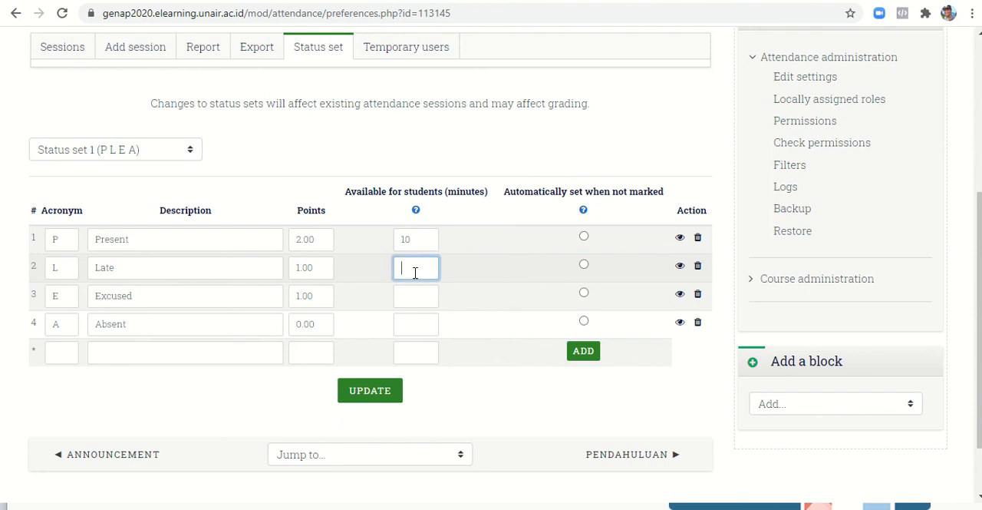
pyautogui.write('15')
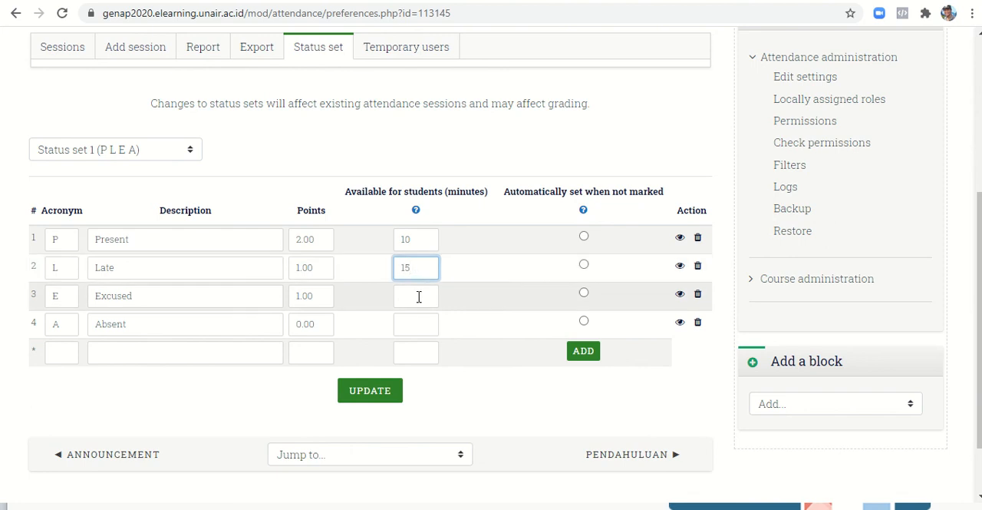
pyautogui.click(419, 296)
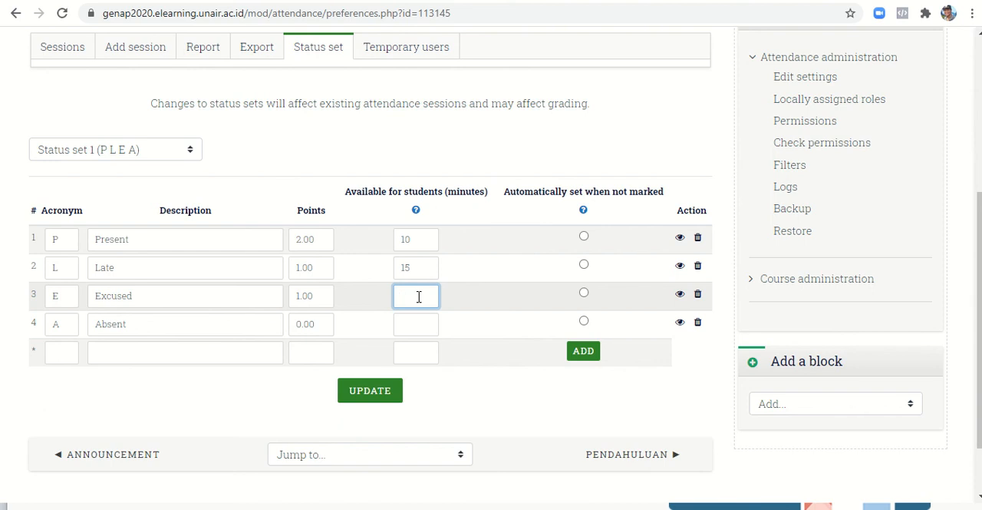
pyautogui.write('30')
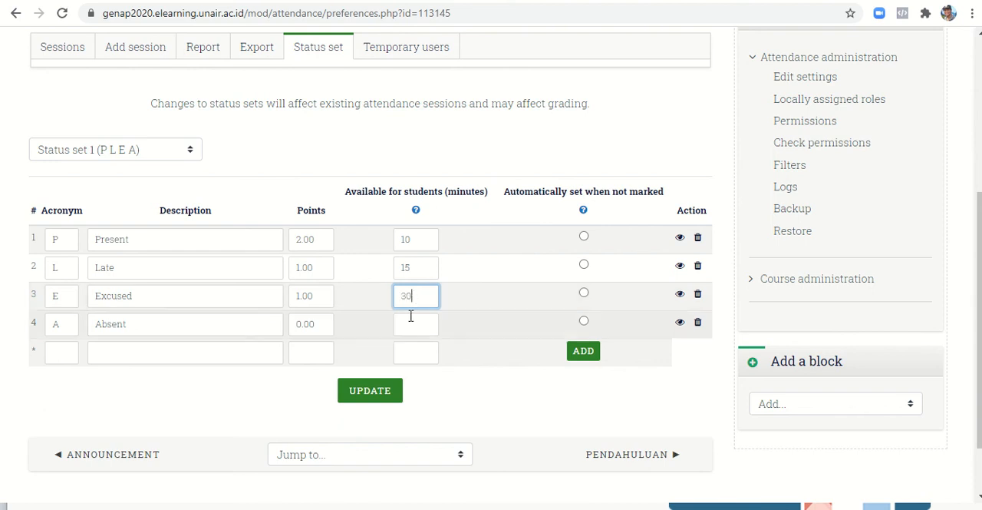
pyautogui.click(408, 324)
pyautogui.write('45')
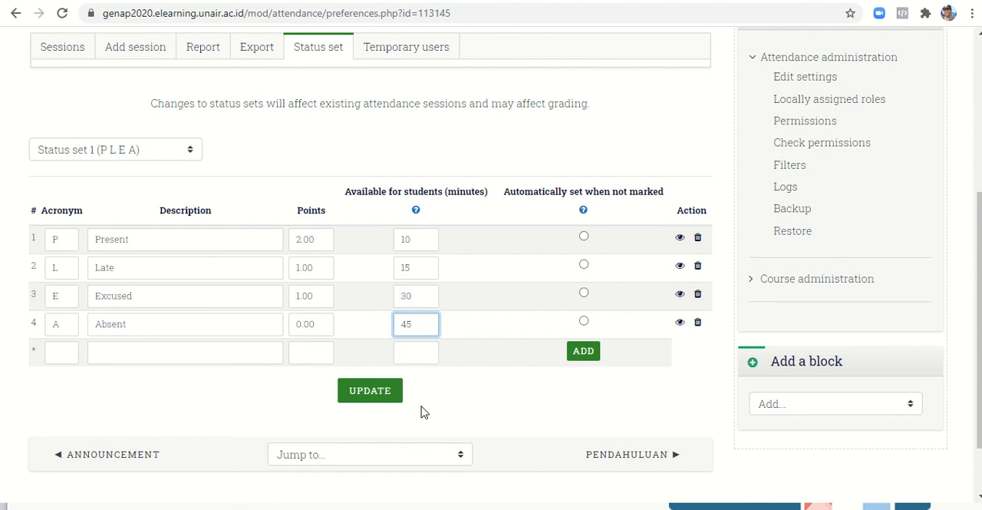
pyautogui.click(369, 391)
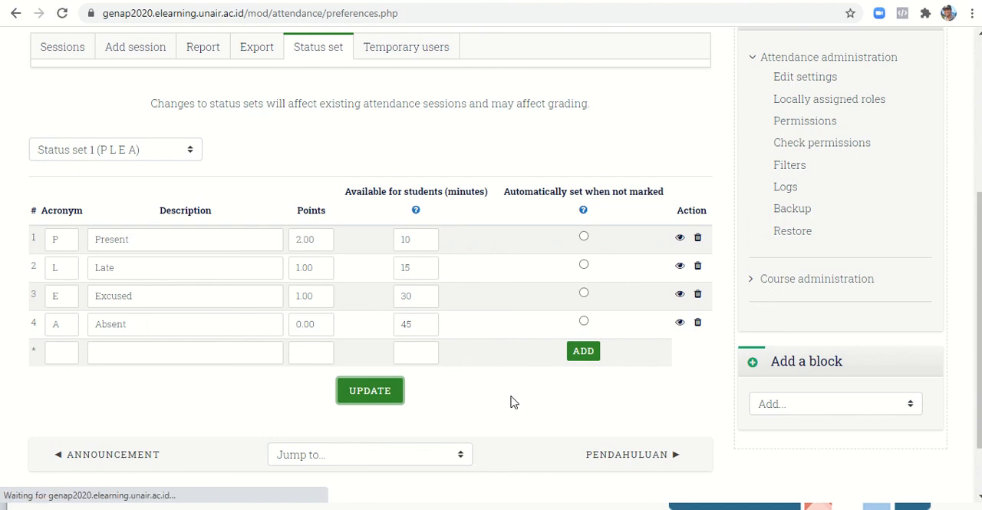
# - Return to the IPDV1 (A) 2019Genap course page
pyautogui.scroll(-4, 513, 401)
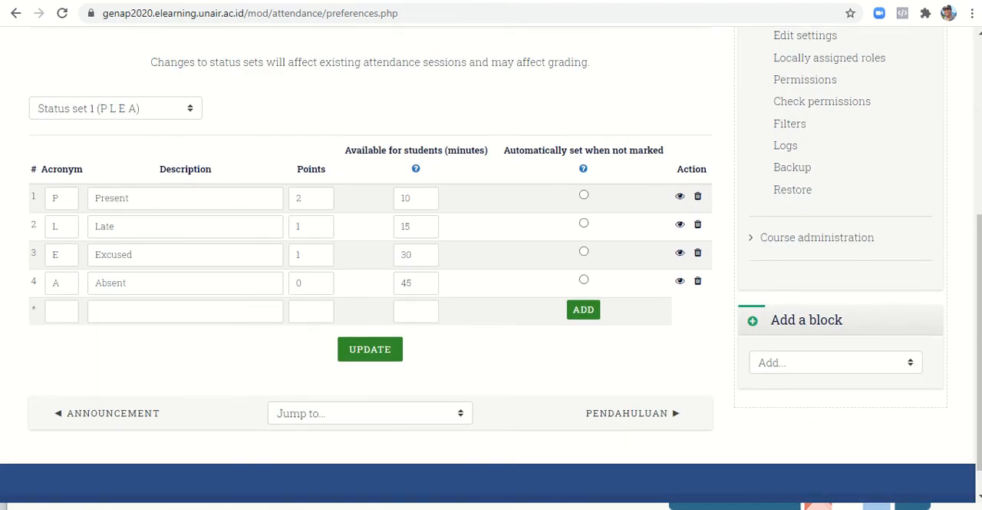
pyautogui.scroll(1, 491, 264)
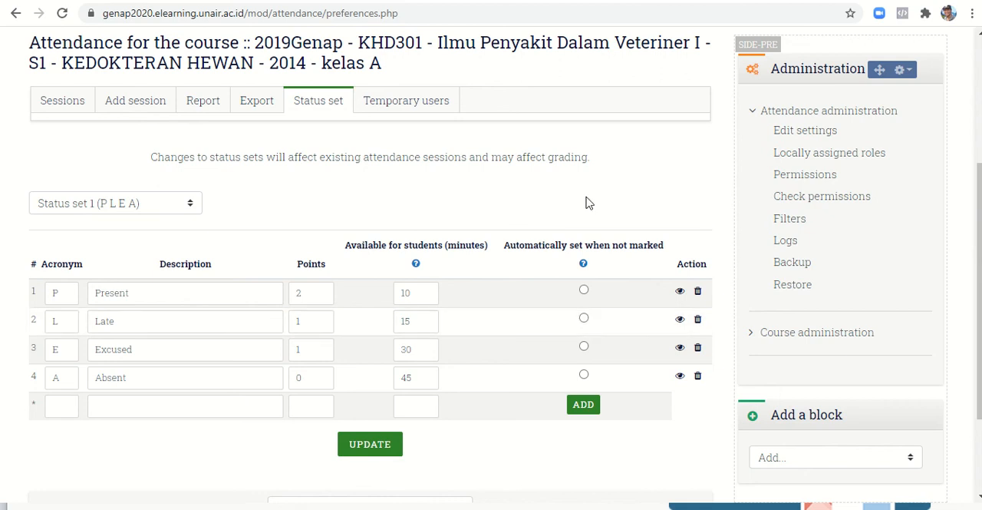
pyautogui.scroll(2, 588, 202)
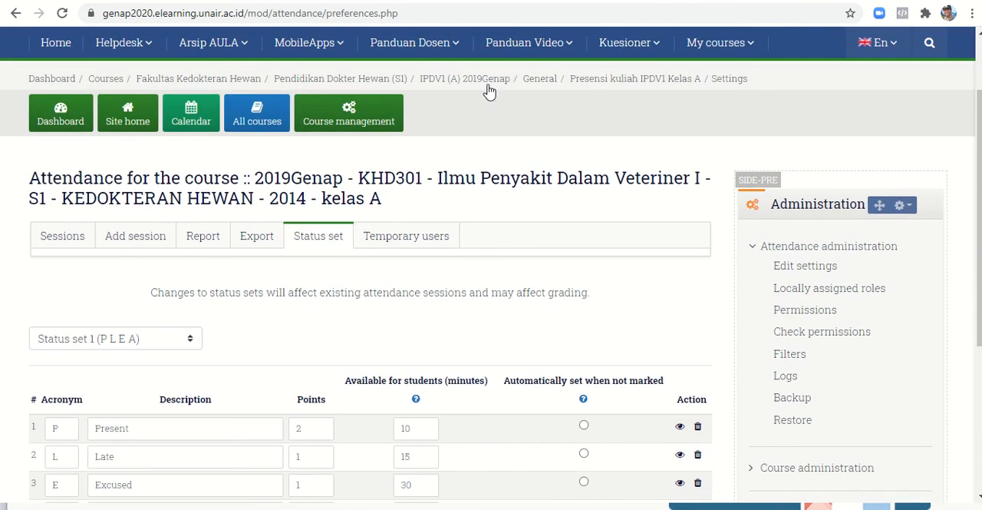
pyautogui.click(485, 84)
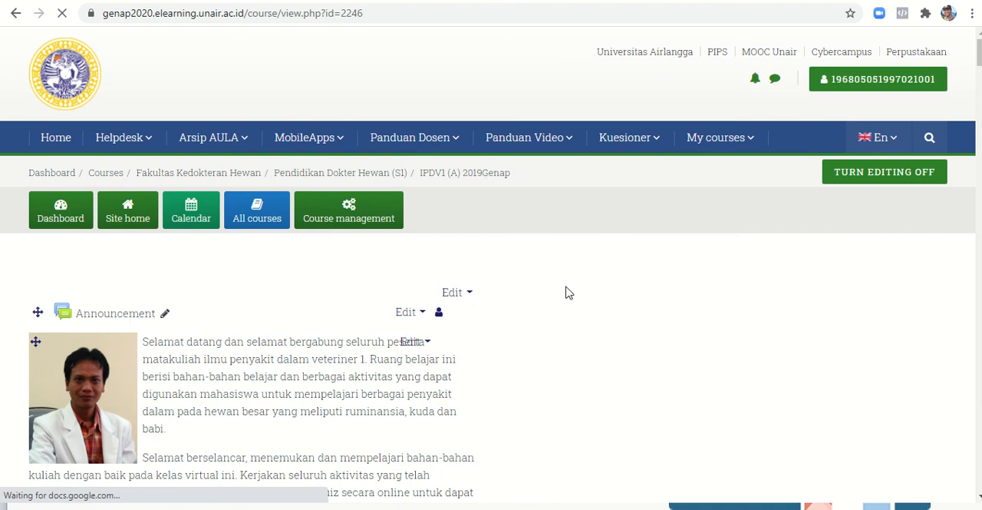
# - Switch to the Student role in the IPDV1 (A) 2019Genap course
pyautogui.scroll(-4, 568, 293)
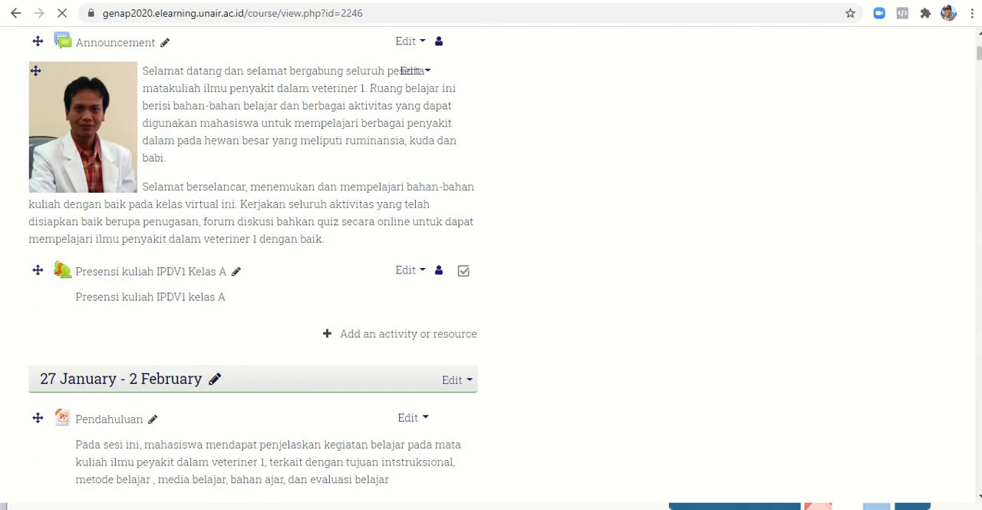
pyautogui.scroll(3, 693, 218)
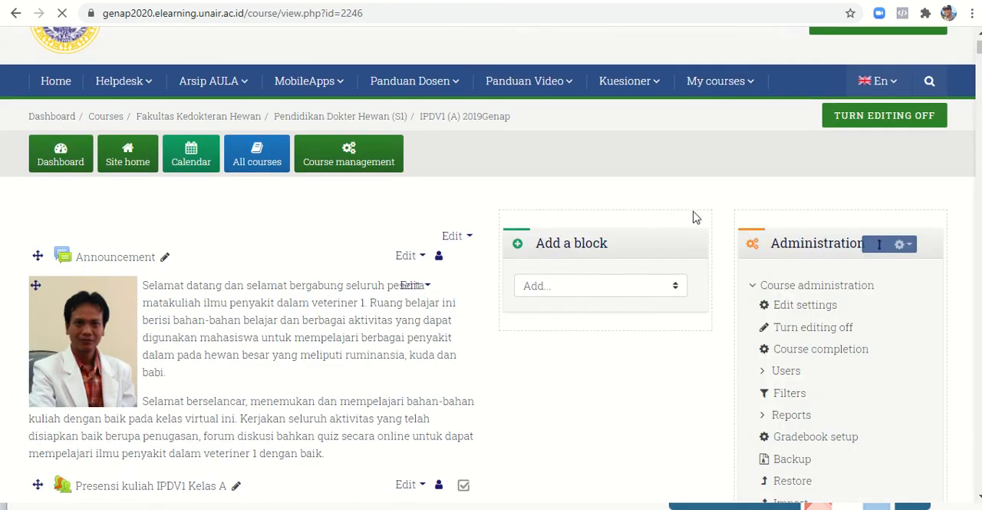
pyautogui.scroll(1, 698, 218)
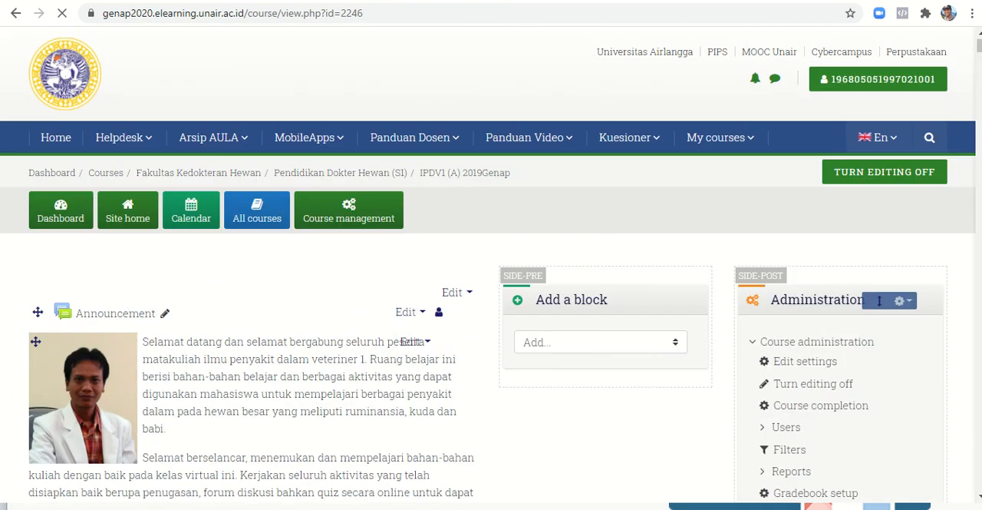
pyautogui.click(899, 84)
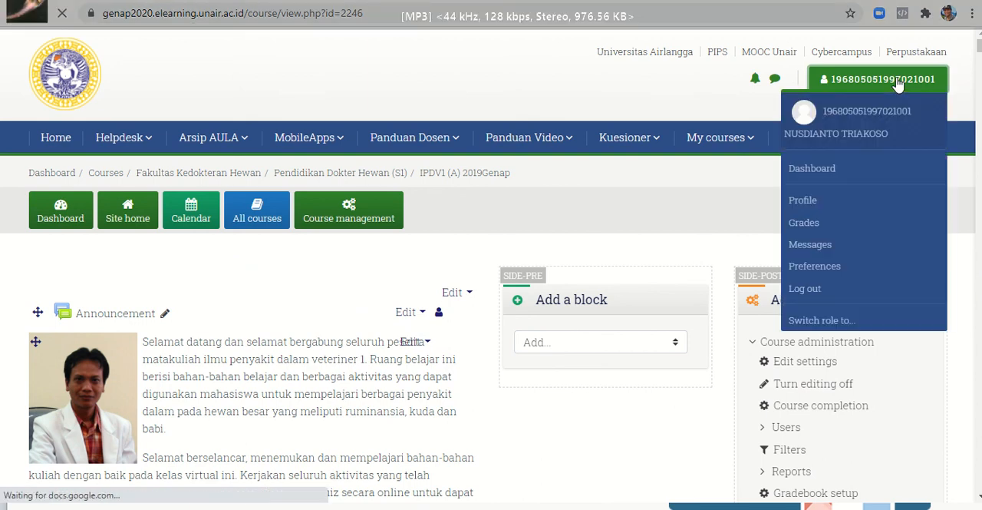
pyautogui.click(825, 320)
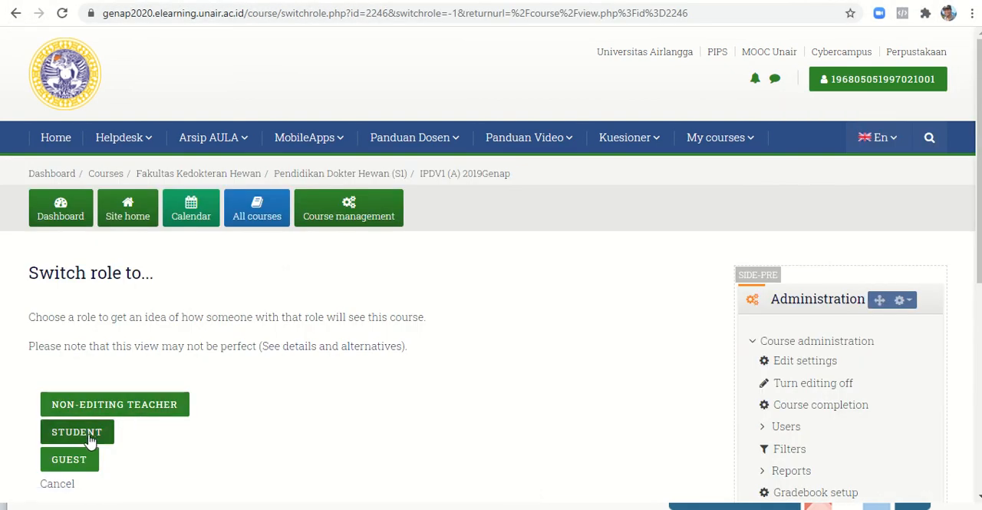
pyautogui.click(76, 432)
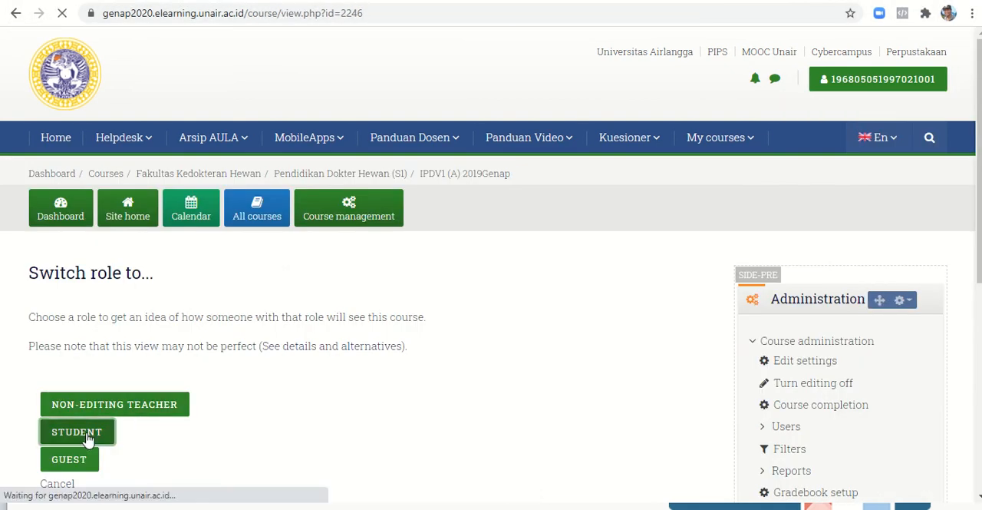
# - Open the Presensi kuliah IPDV1 Kelas A attendance activity from the course page
pyautogui.scroll(-1, 88, 439)
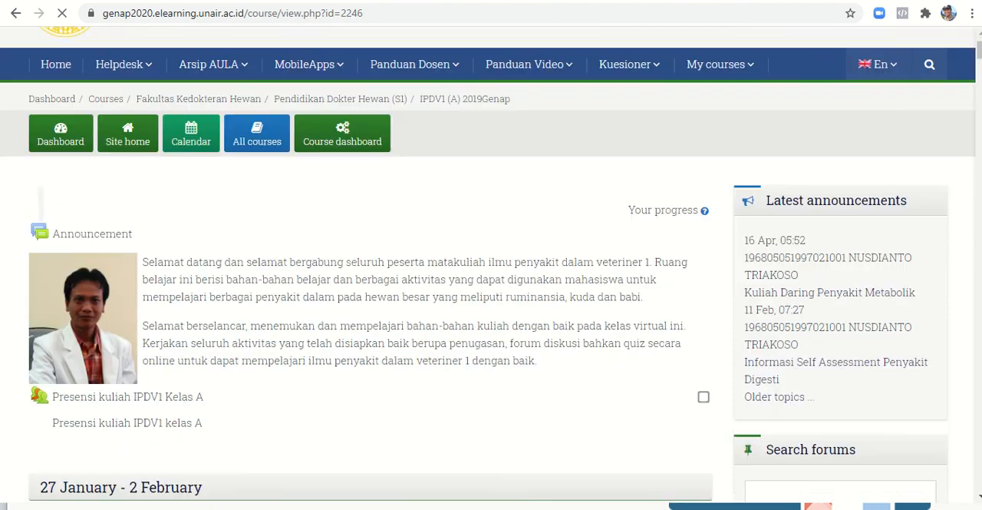
pyautogui.scroll(-1, 488, 265)
pyautogui.scroll(-1, 279, 447)
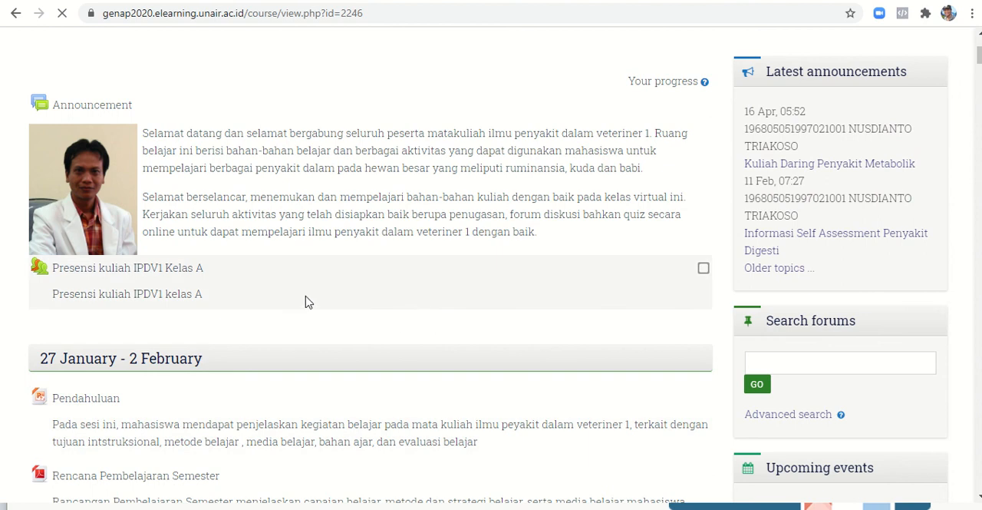
pyautogui.click(155, 274)
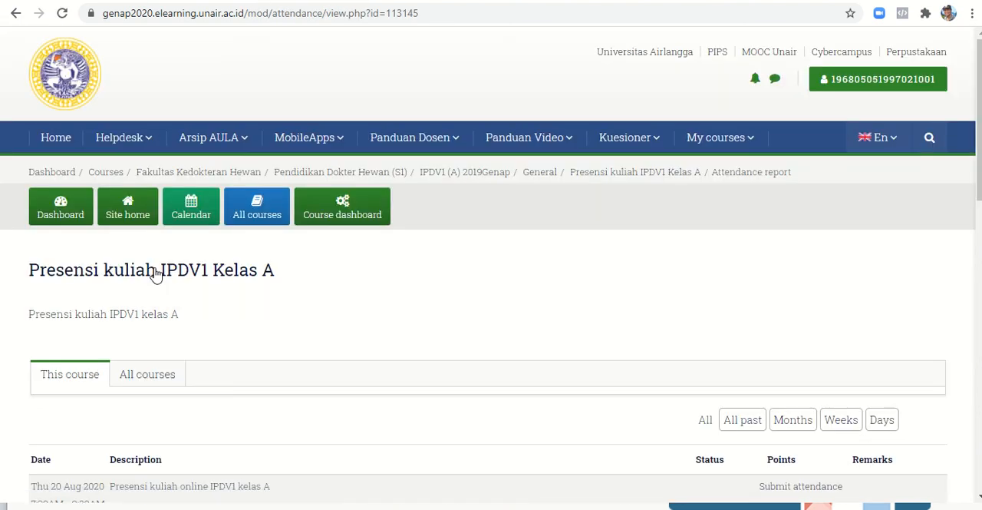
# - Submit attendance for the 20 August 2020 7:30AM session by entering the session password, choosing Late, and saving the changes
pyautogui.scroll(-3, 155, 274)
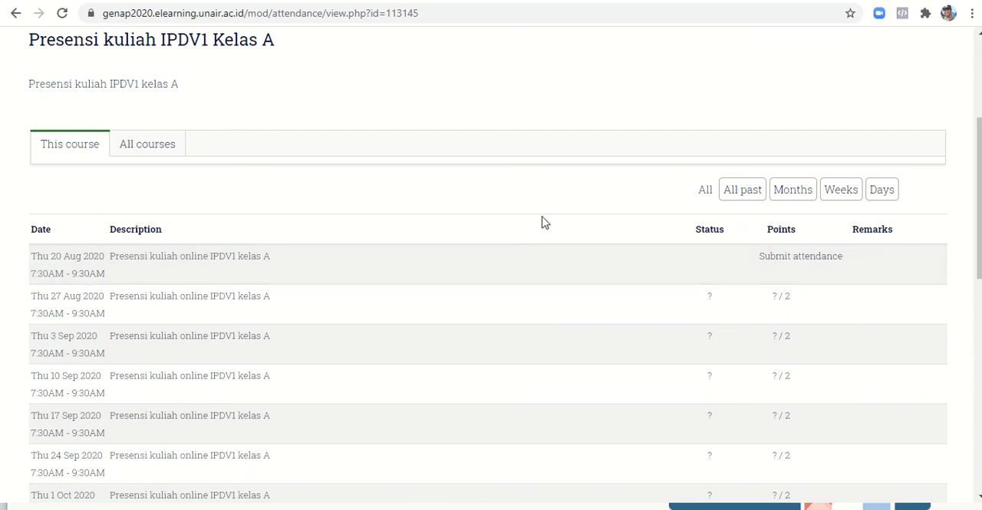
pyautogui.click(791, 263)
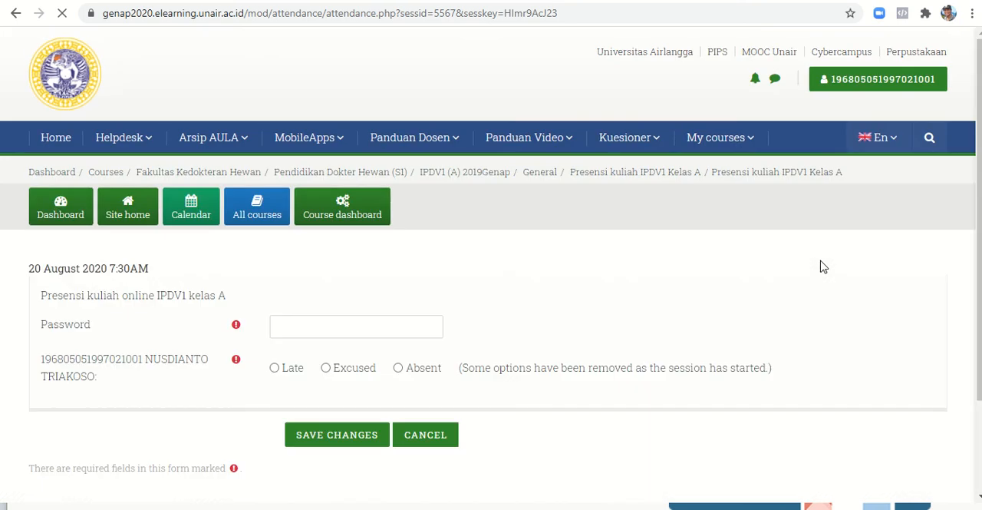
pyautogui.scroll(-3, 820, 267)
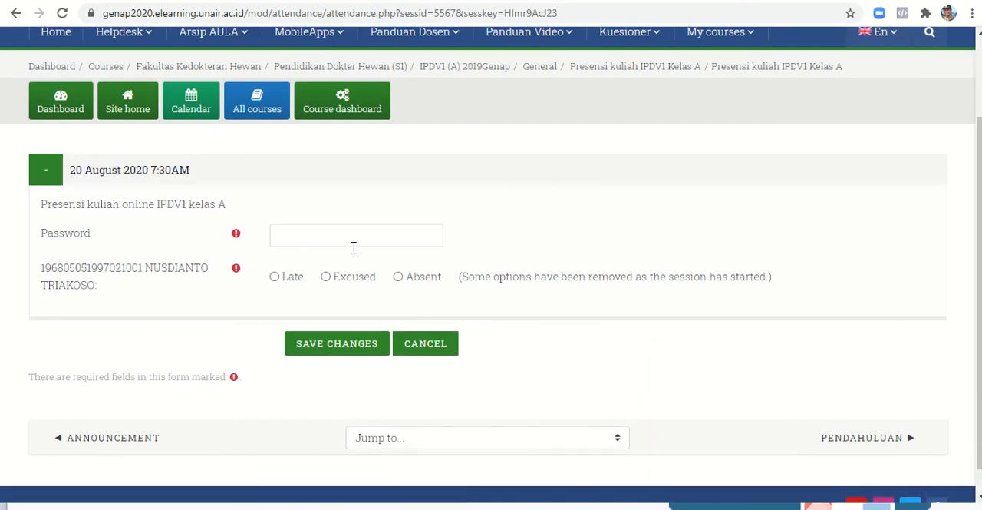
pyautogui.click(328, 236)
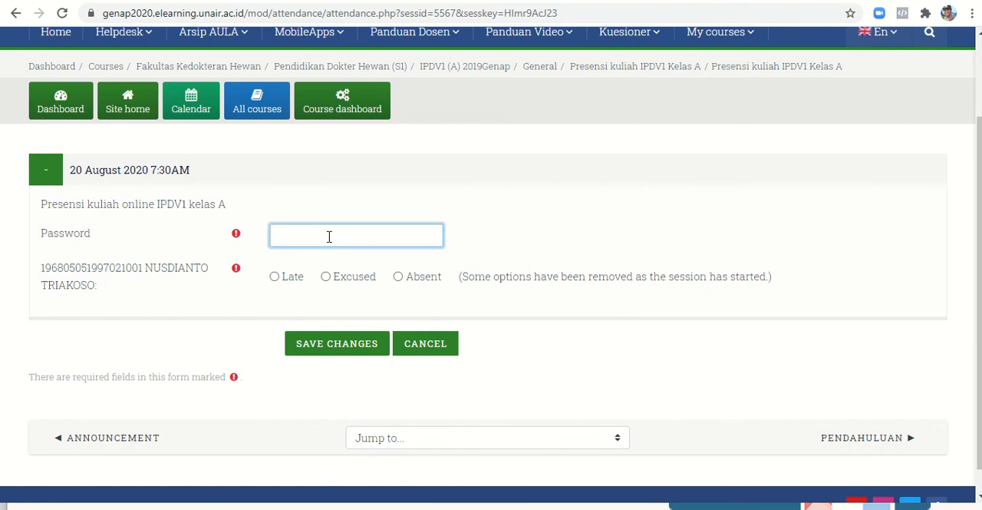
pyautogui.write('123456')
pyautogui.click(275, 278)
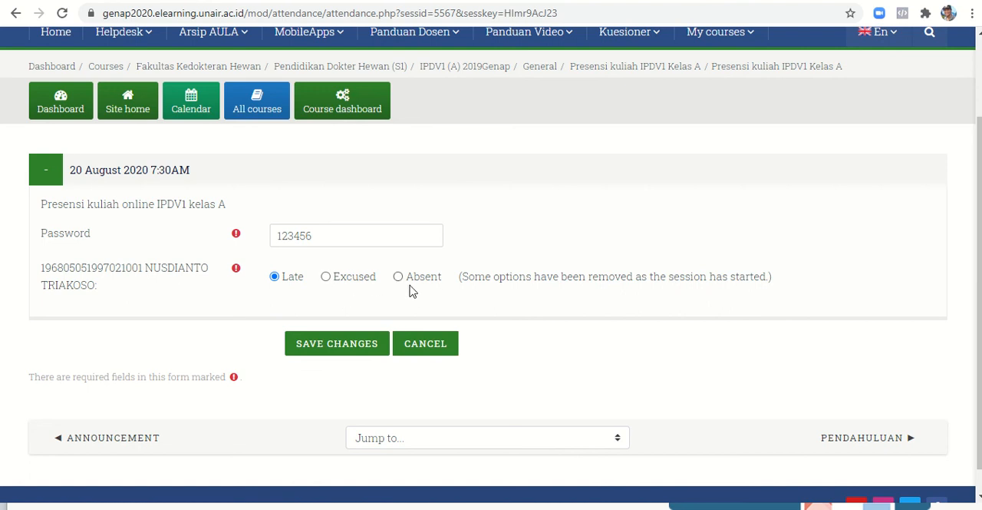
pyautogui.click(320, 348)
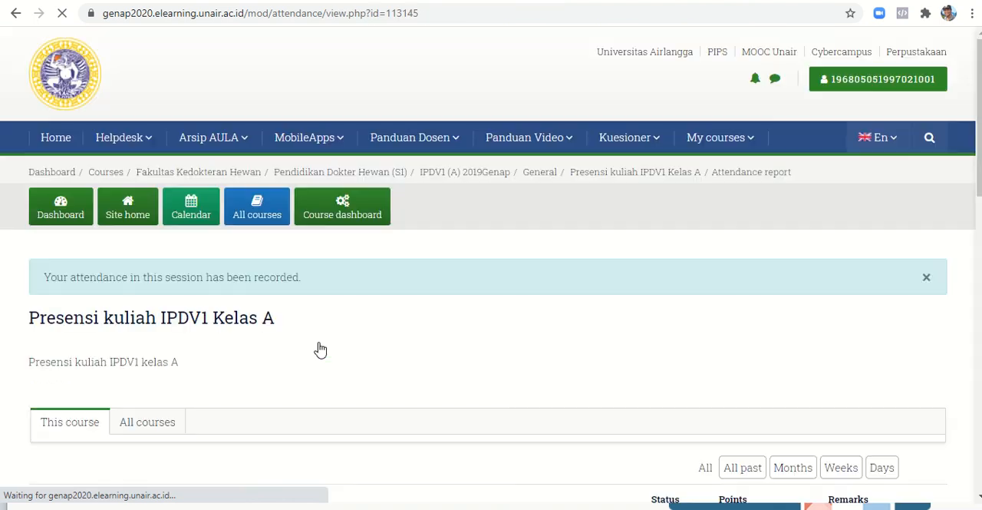
# - Check the self-recorded entry in the student's session list and return to the normal role
pyautogui.scroll(-4, 320, 349)
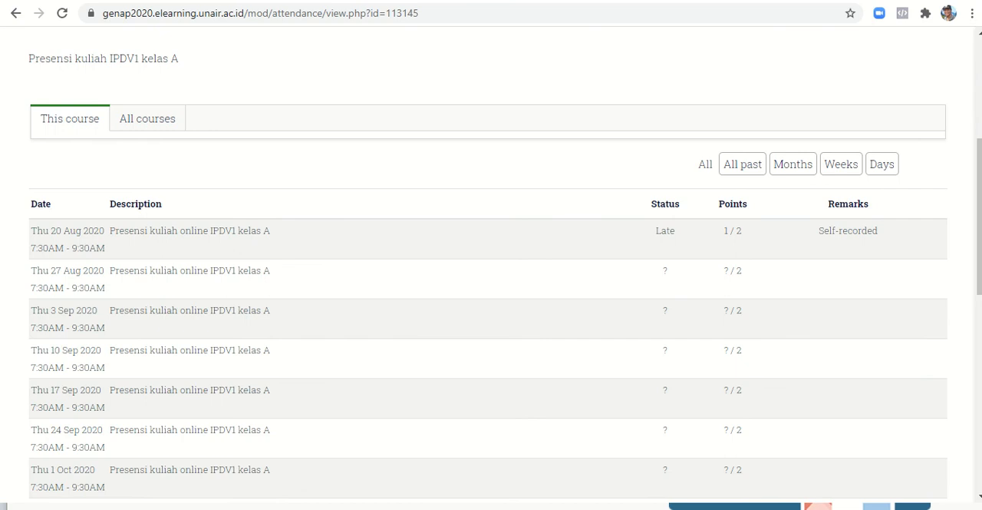
pyautogui.scroll(2, 491, 269)
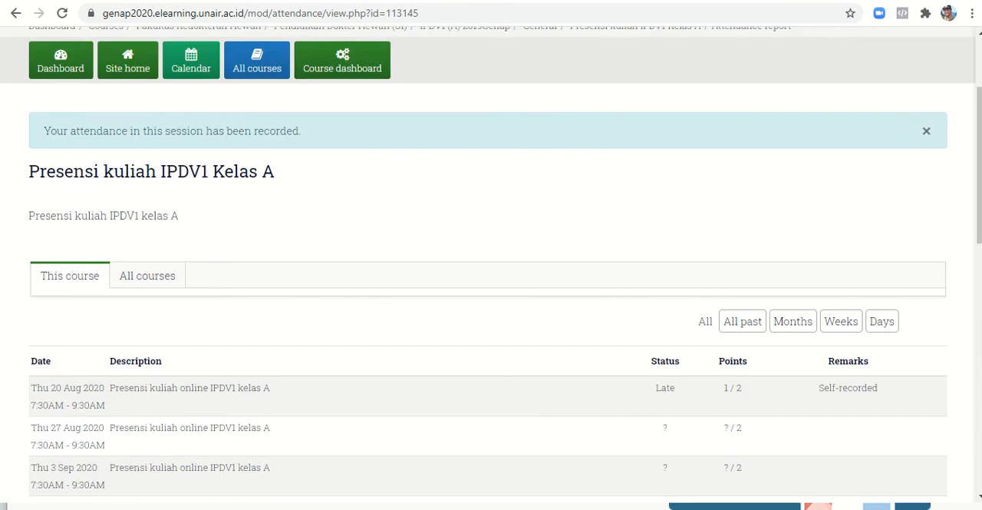
pyautogui.scroll(2, 453, 306)
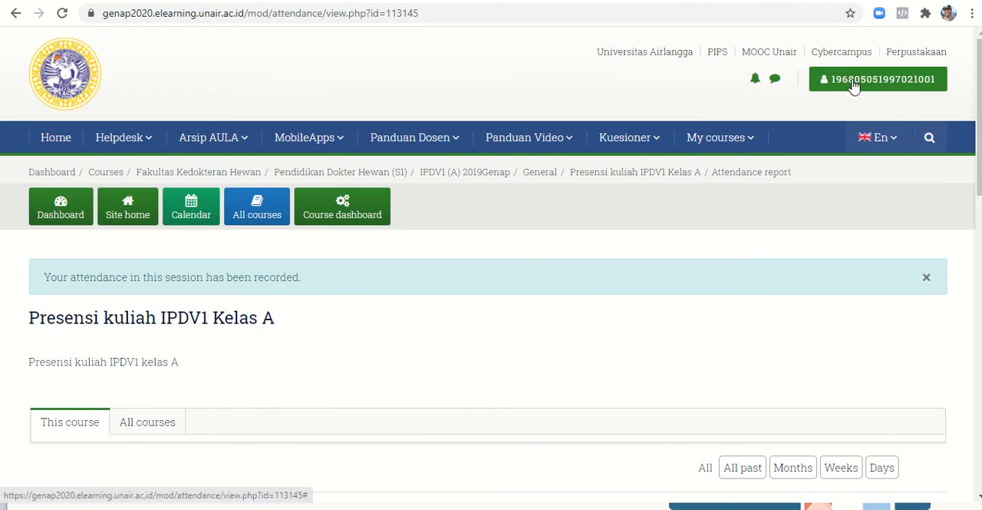
pyautogui.click(852, 87)
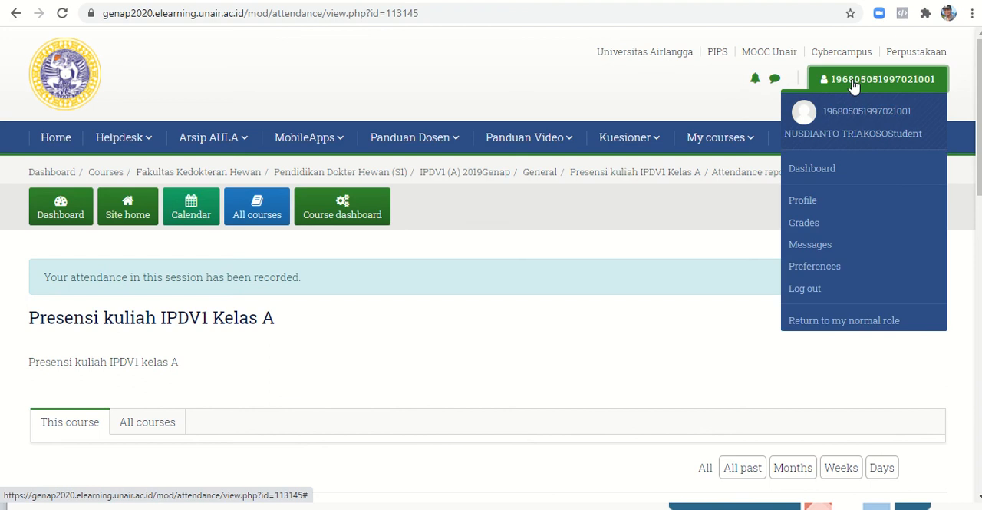
pyautogui.click(825, 325)
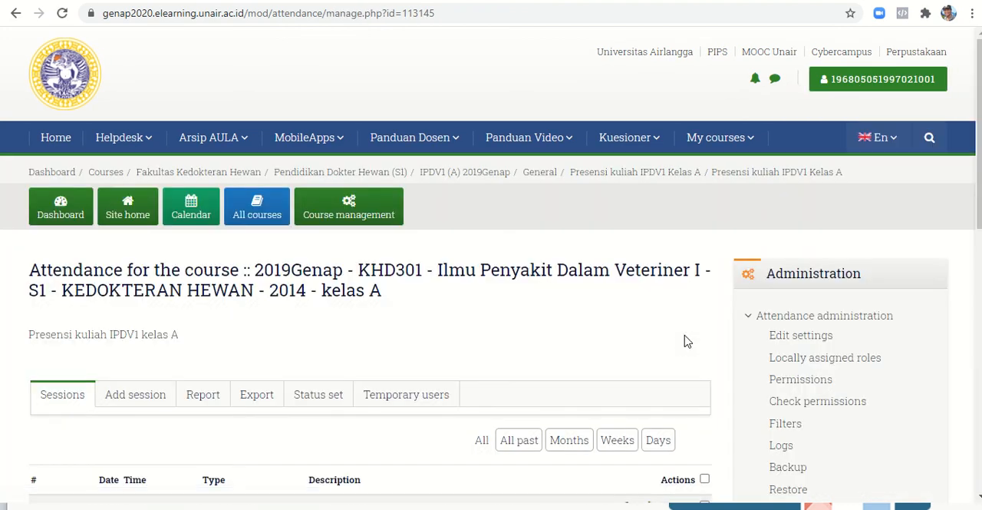
# - Open the attendance report and examine the students' statuses and the per-session summary
pyautogui.scroll(-3, 687, 340)
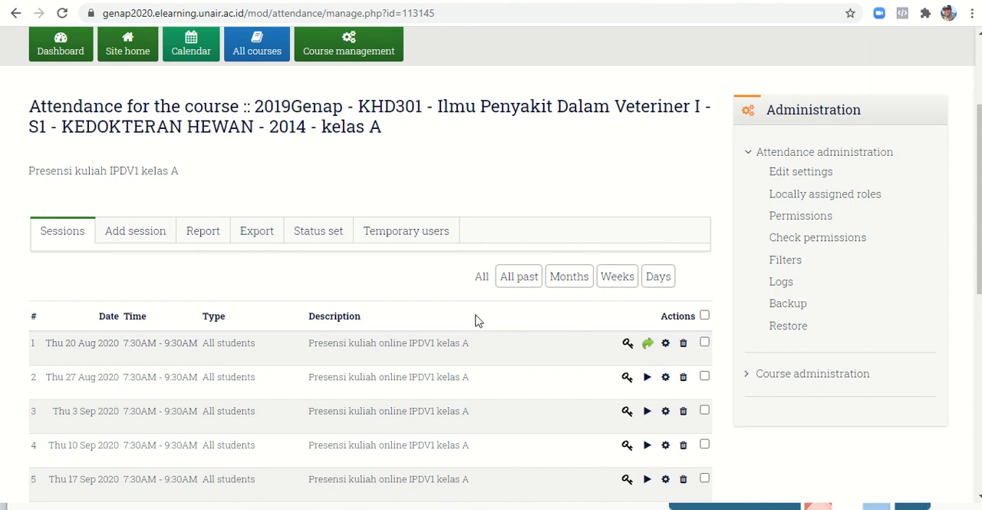
pyautogui.scroll(-1, 476, 320)
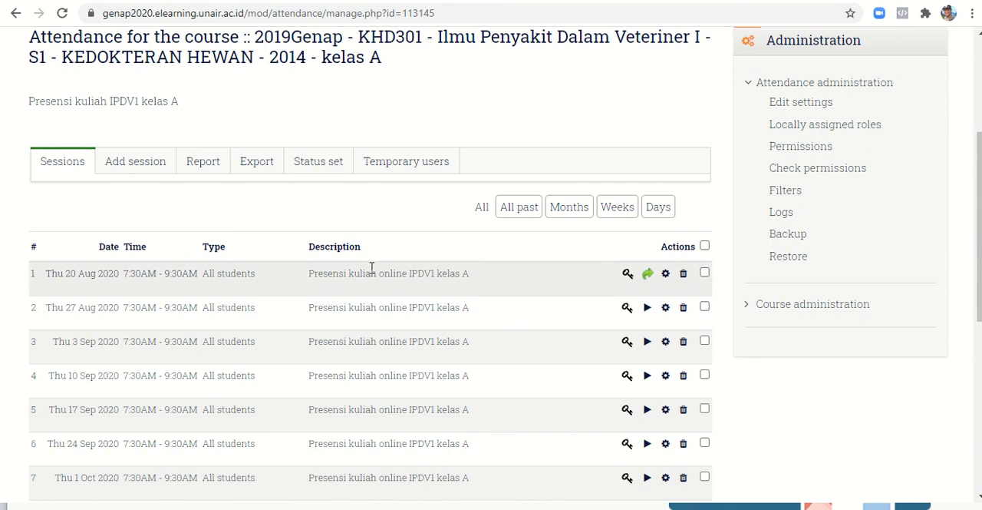
pyautogui.click(203, 163)
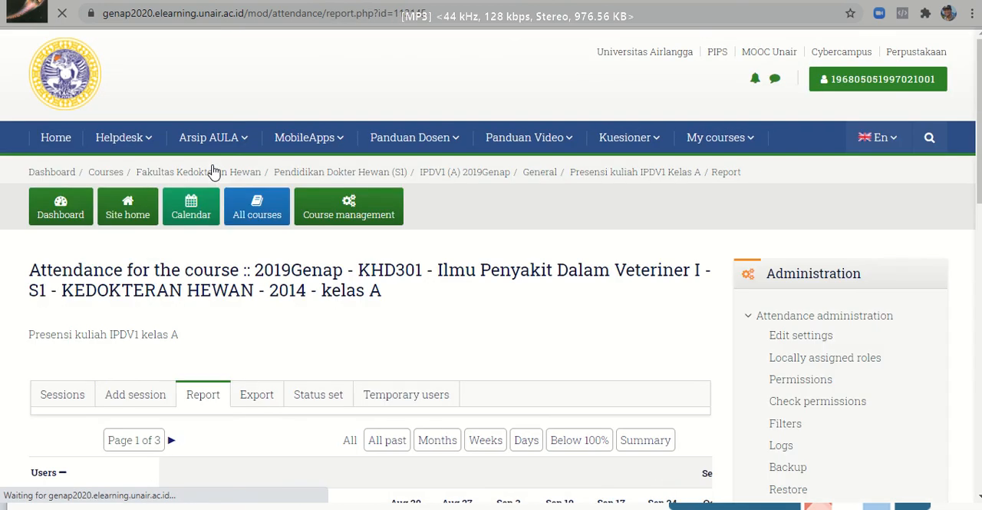
pyautogui.scroll(-2, 213, 169)
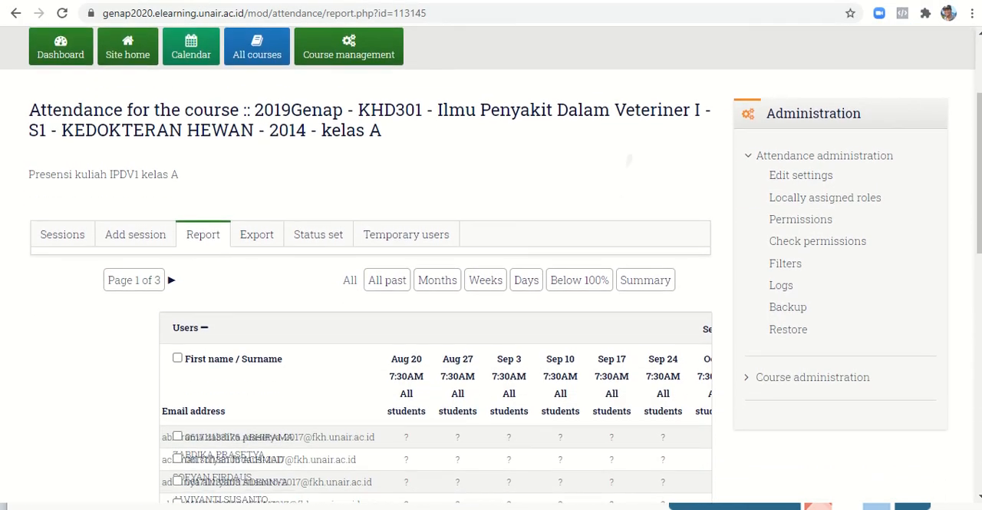
pyautogui.scroll(1, 627, 160)
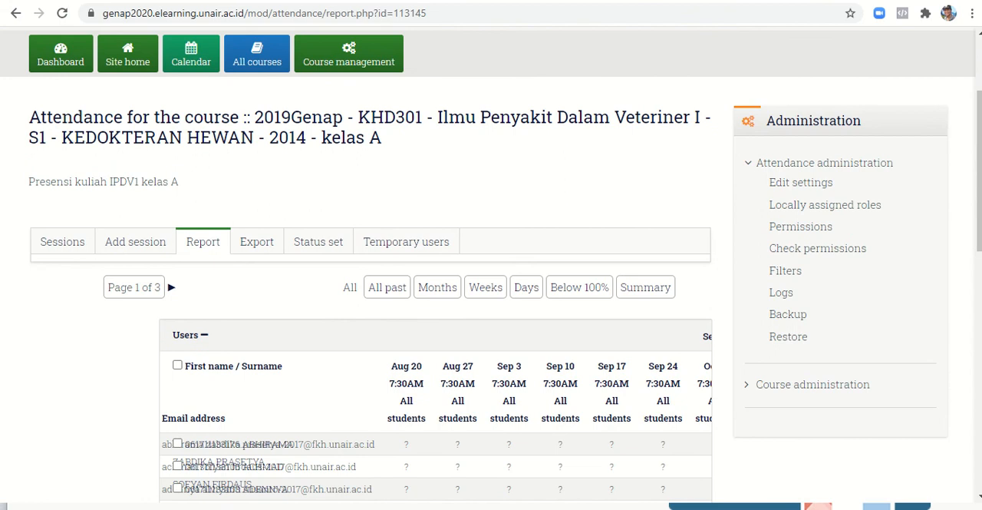
pyautogui.scroll(-1, 491, 264)
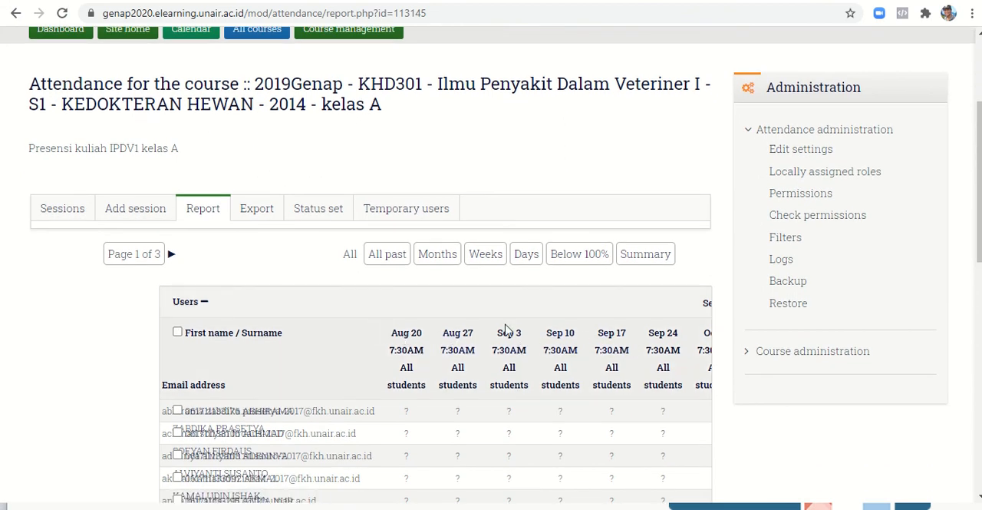
pyautogui.scroll(-6, 399, 384)
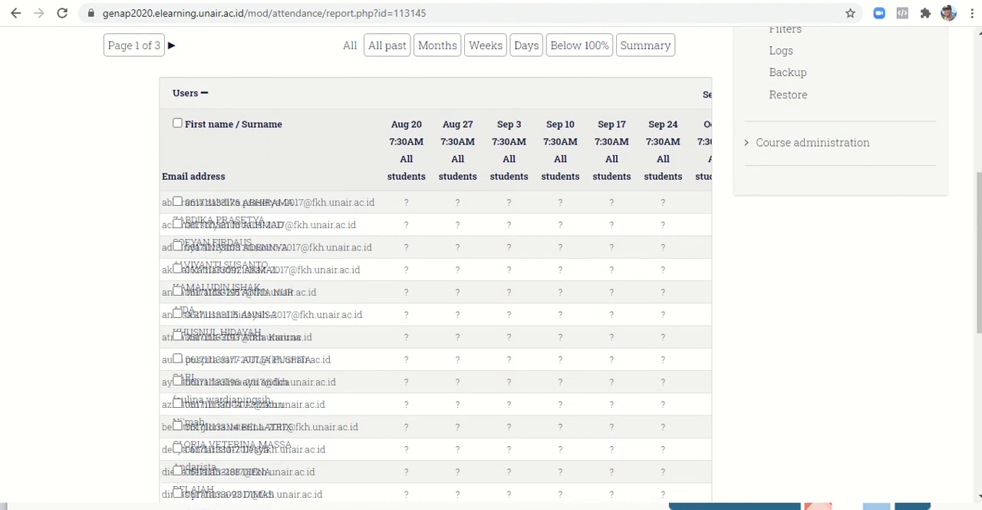
pyautogui.scroll(-5, 436, 268)
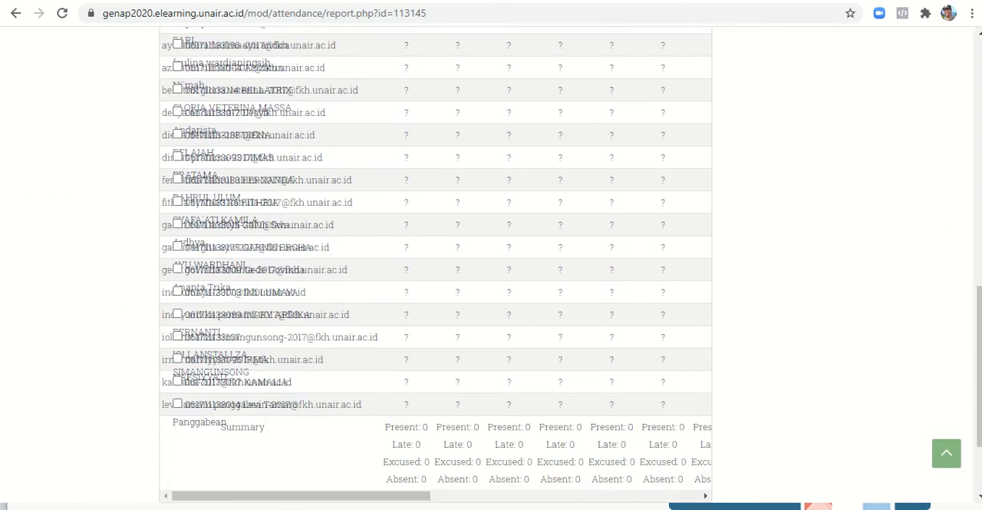
pyautogui.scroll(-1, 436, 269)
pyautogui.scroll(4, 436, 268)
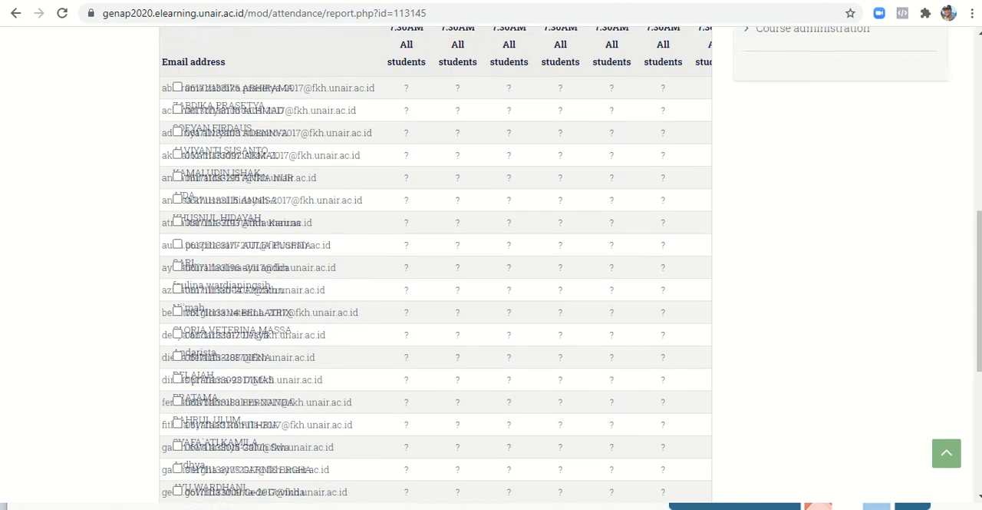
pyautogui.scroll(4, 436, 269)
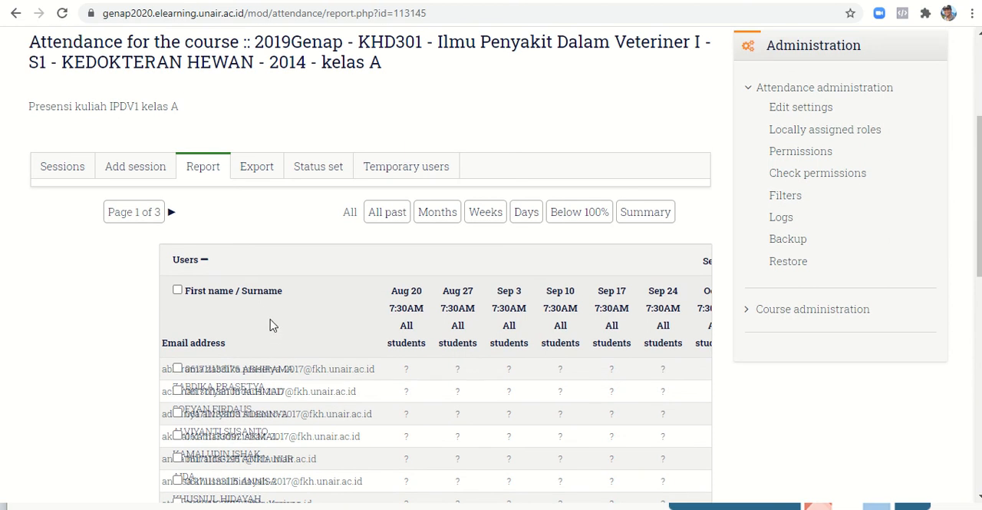
# - Open the attendance export settings and review the user, identification, session, period and download format options
pyautogui.click(260, 174)
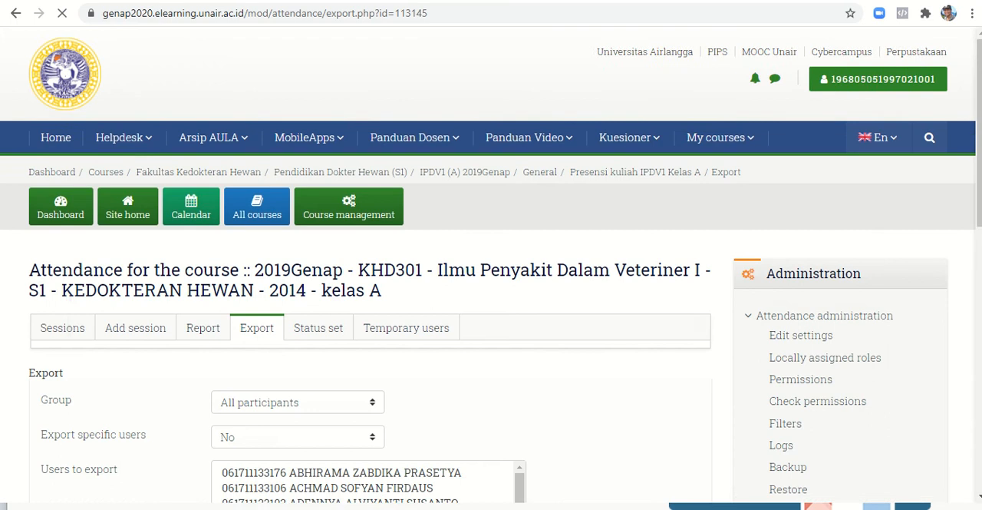
pyautogui.scroll(-3, 261, 253)
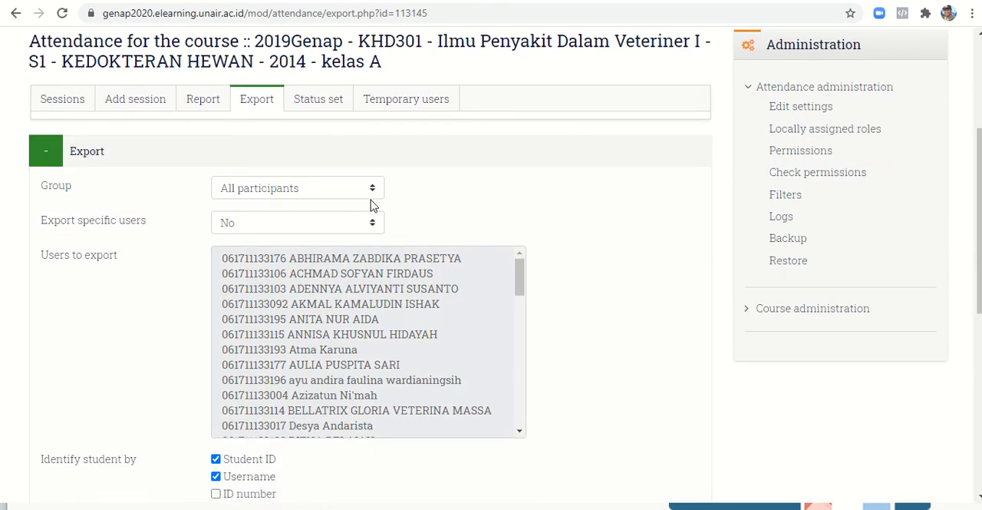
pyautogui.scroll(-2, 371, 205)
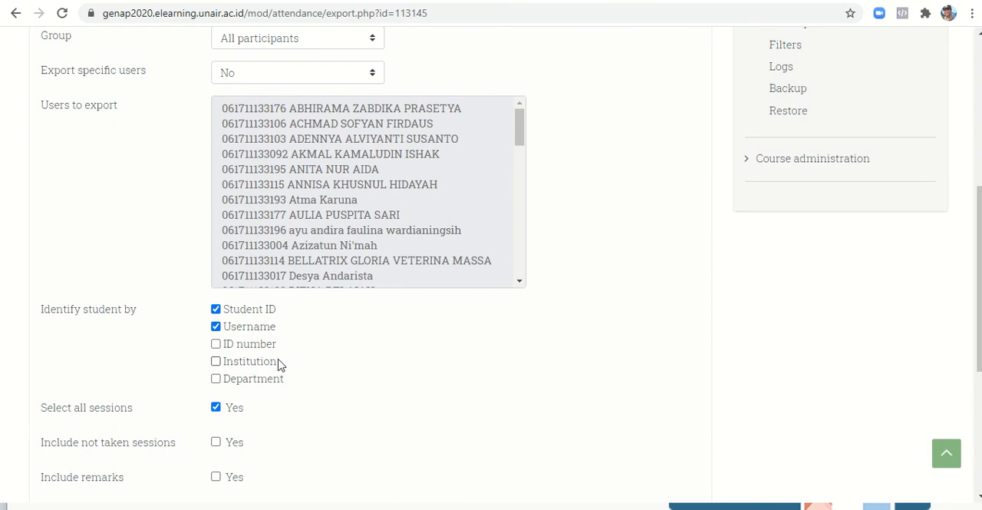
pyautogui.scroll(-3, 280, 364)
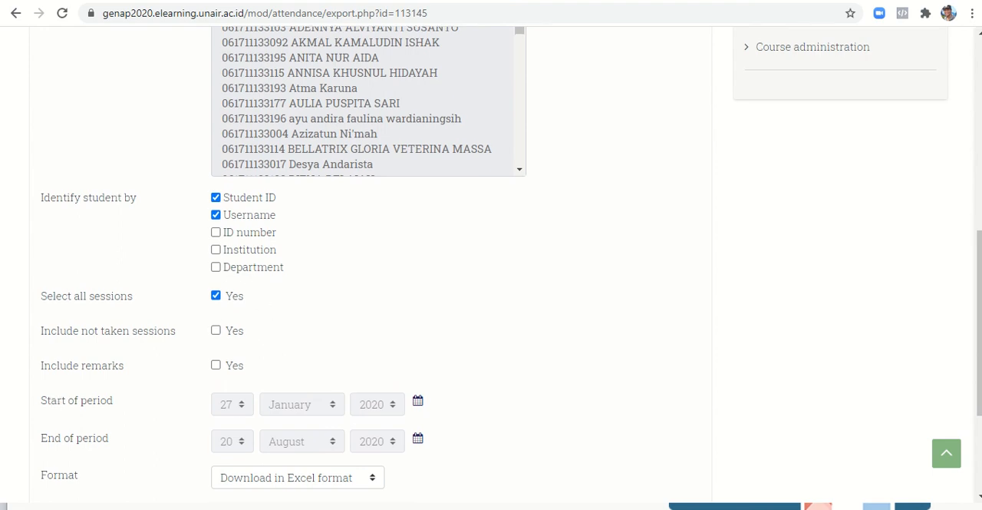
pyautogui.scroll(-3, 368, 268)
pyautogui.scroll(-2, 368, 268)
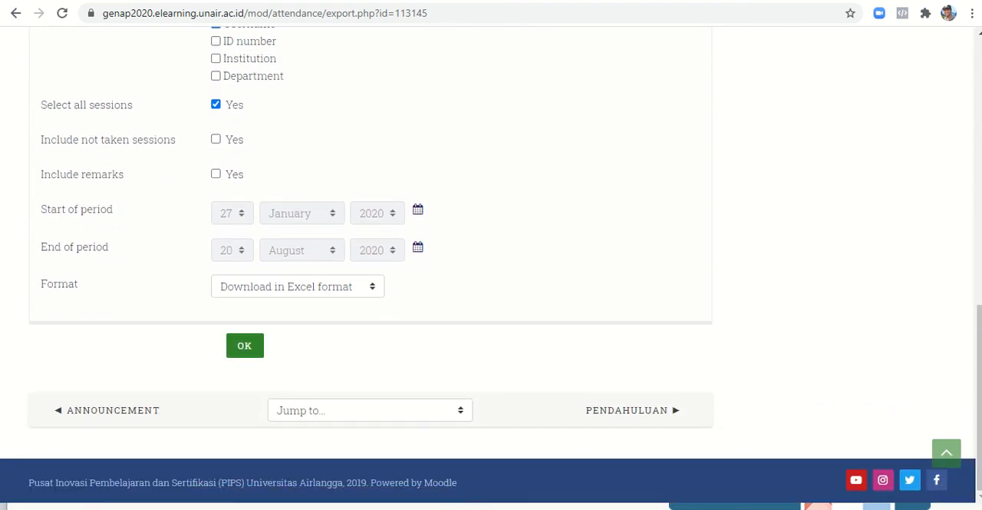
pyautogui.click(368, 294)
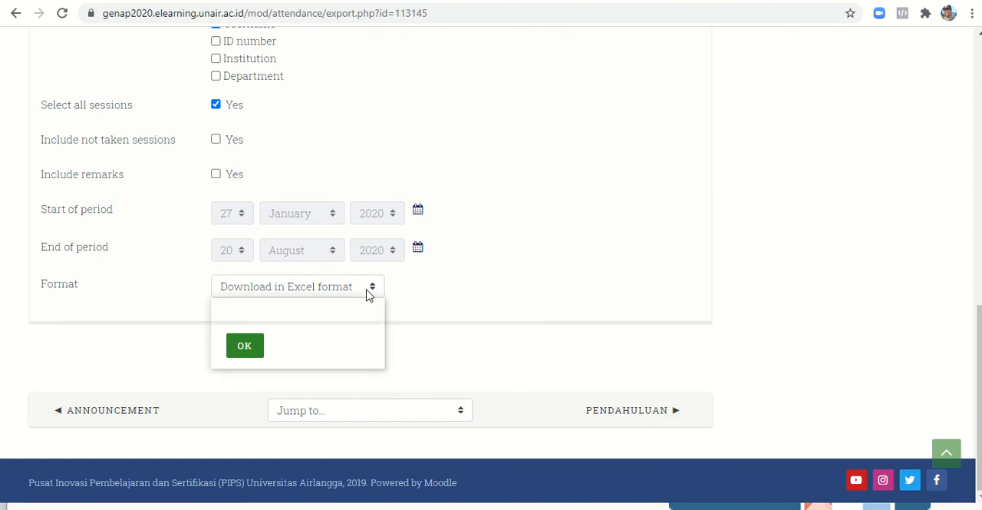
pyautogui.click(407, 294)
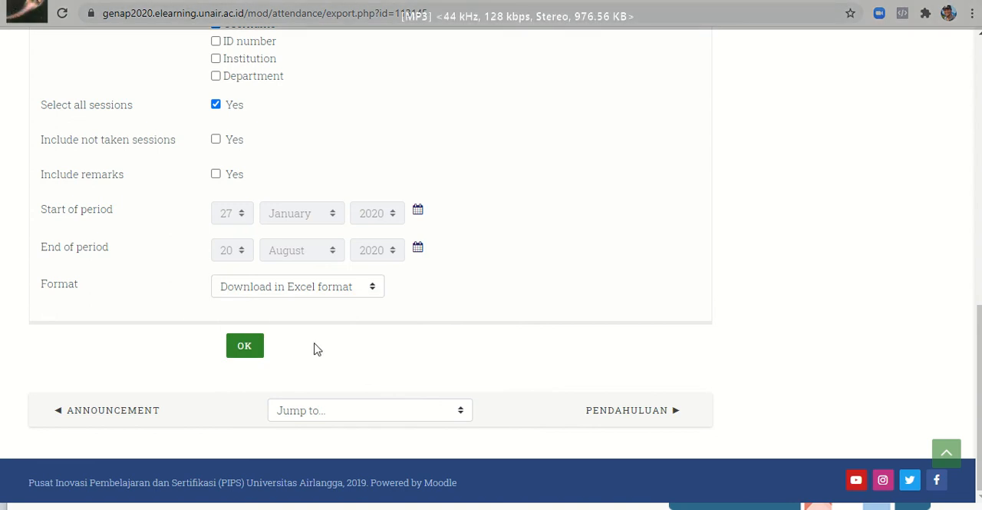
pyautogui.scroll(7, 314, 349)
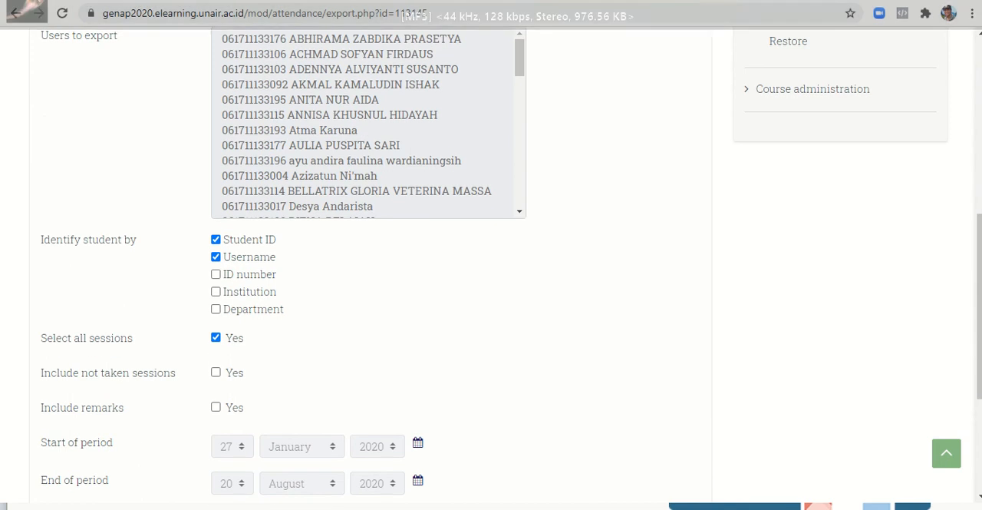